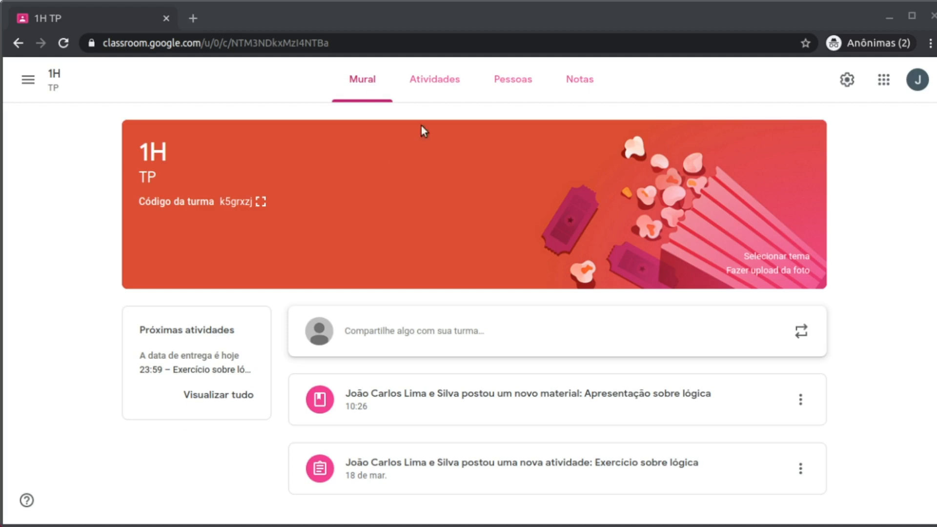
Create a new quiz assignment (Atividade com teste) in the 1H class's Atividades
click(451, 84)
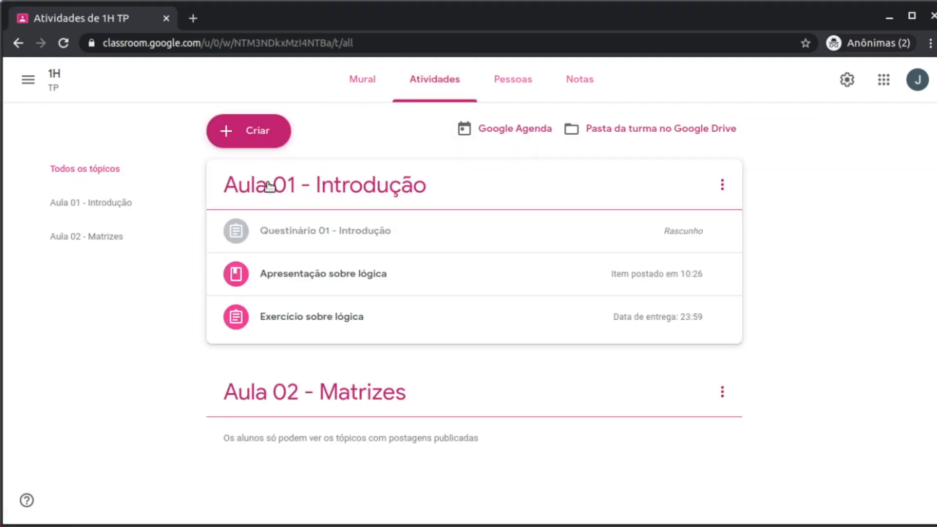
click(272, 137)
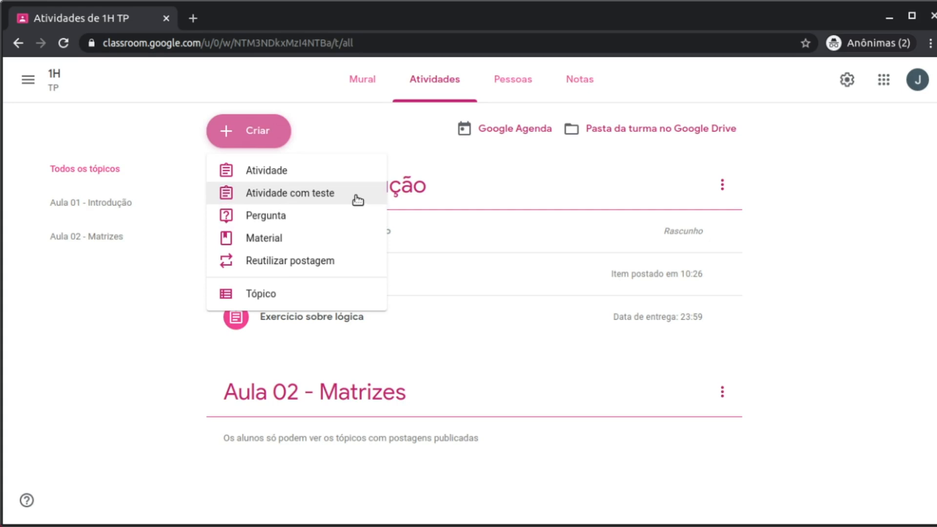
click(341, 196)
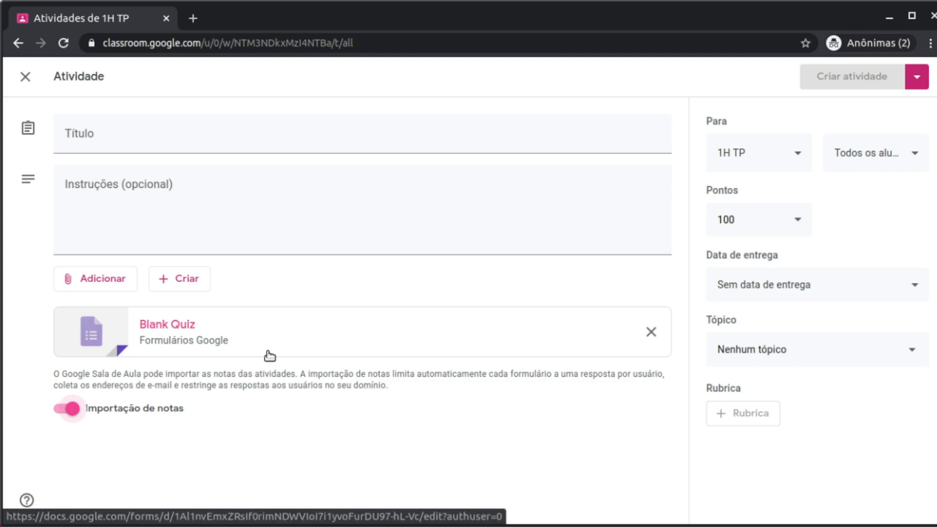
Title the assignment "Questionário 01 - Lógica" and assign it to the topic "Aula 01 - Introdução"
click(184, 145)
text(Question)
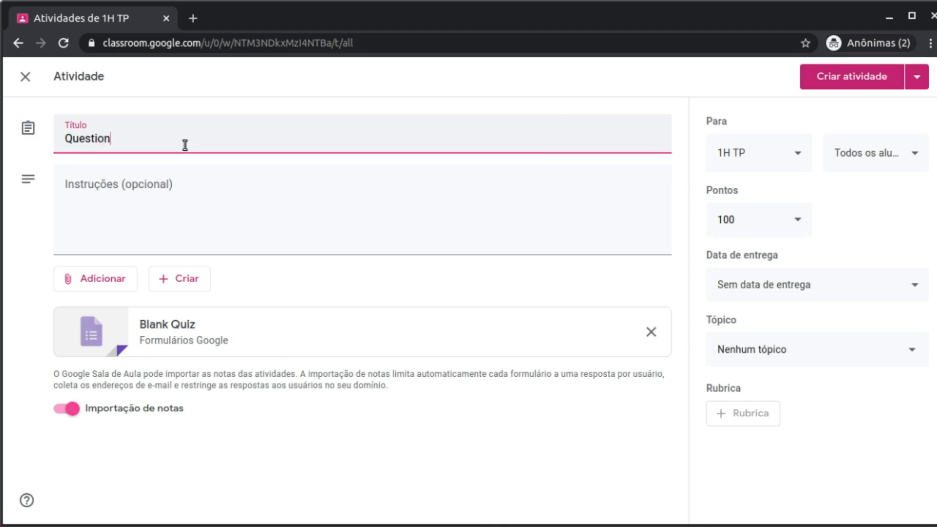
text(ário 01 - Lógica)
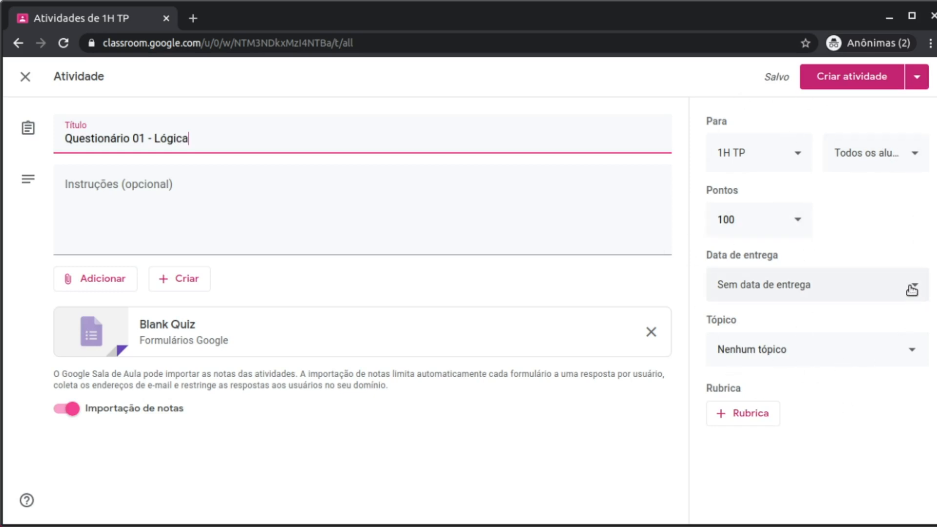
click(801, 355)
click(793, 430)
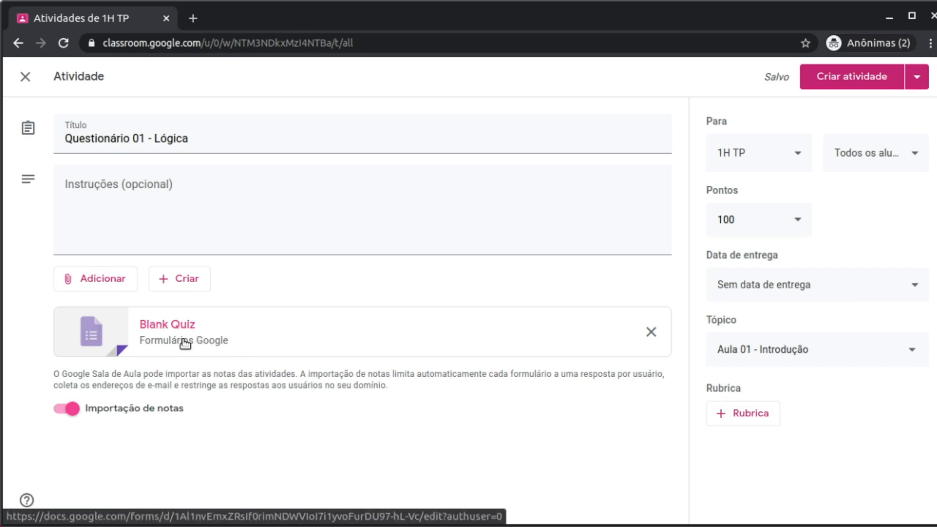
Open the attached Blank Quiz form in Google Forms, decline the tour and set the form's title to "Q01"
click(185, 344)
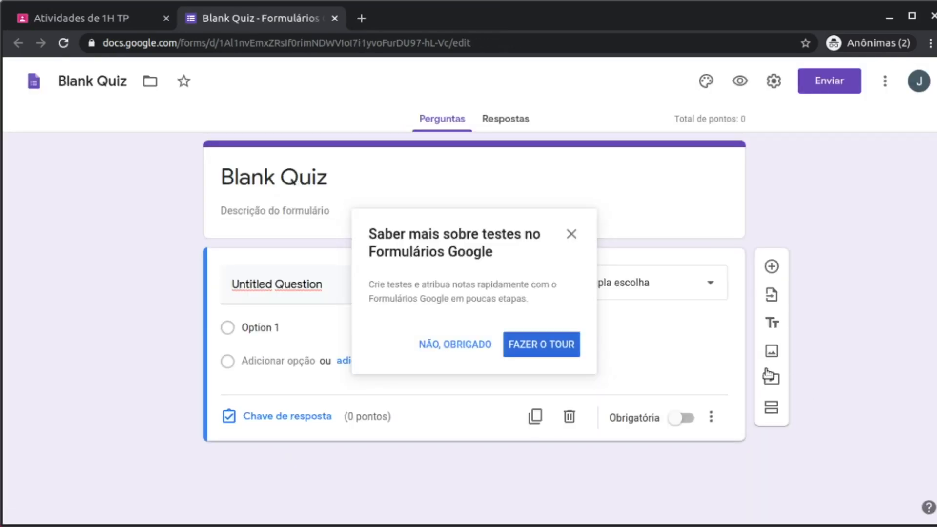
click(474, 344)
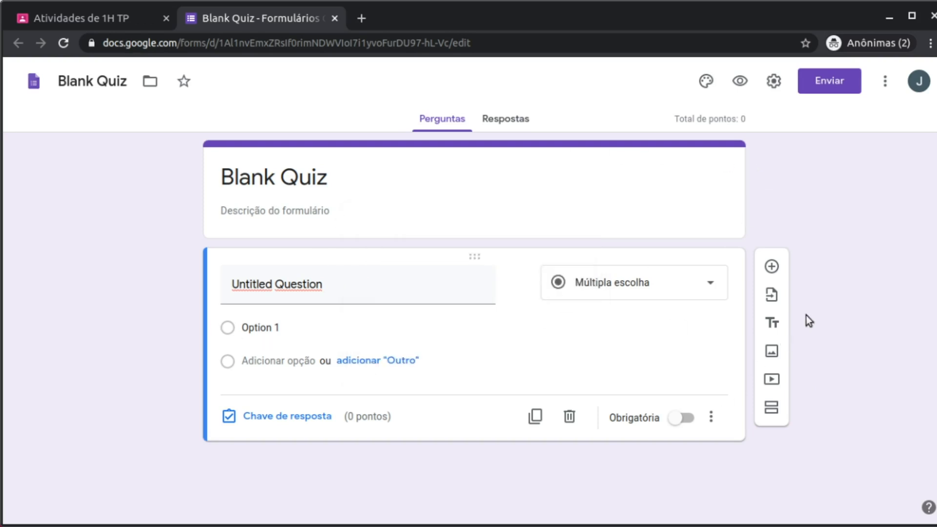
click(338, 195)
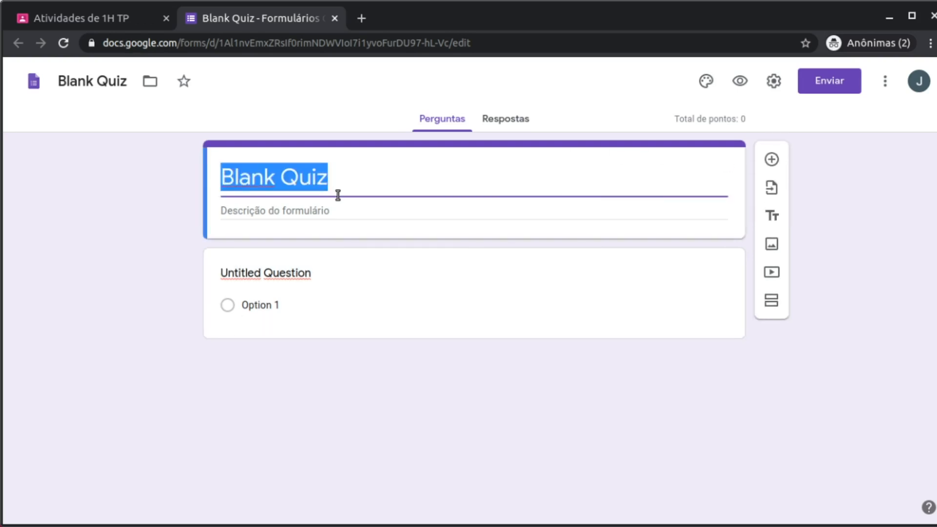
text(Q01)
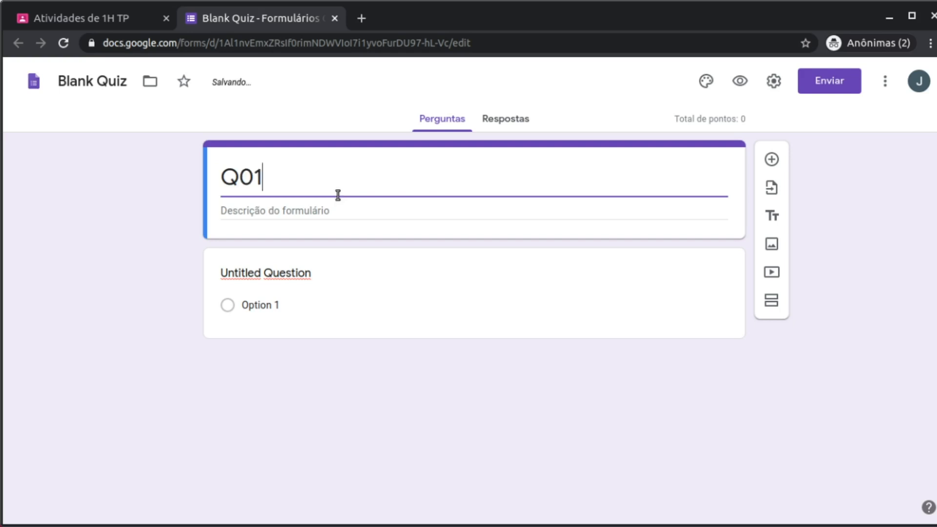
Enter in Portuguese the question of which kind of language a programmer uses when testing her app directly in the browser without any intermediate process
click(294, 273)
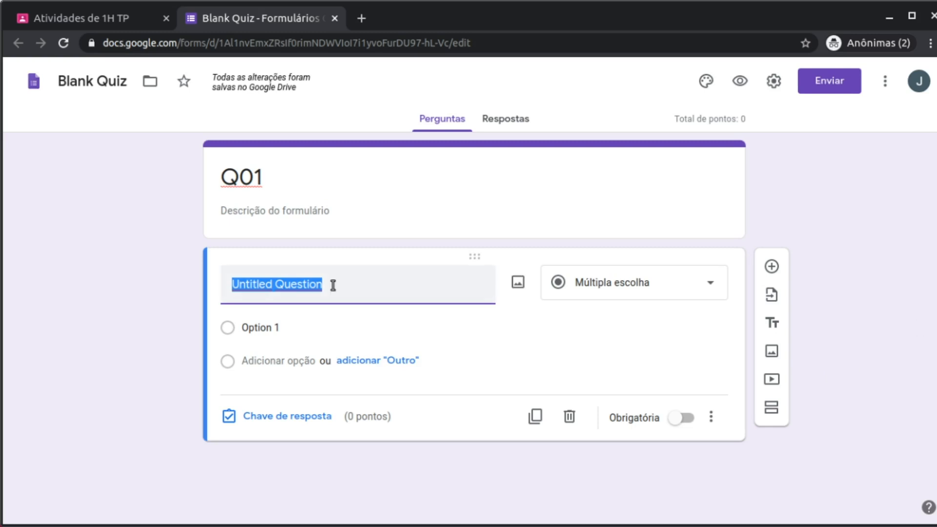
text(Uma programadora cria um aplicativo e realiza o teste diretamente no navegador sem nenhum processo intermediário. Por essa descrição, podemos concluir que ela usa uma linguagem de programação:)
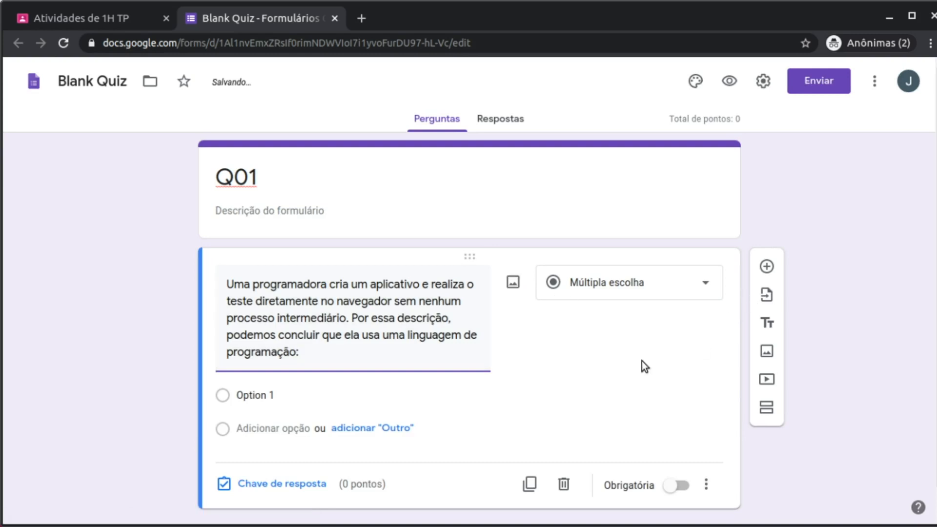
Give the multiple-choice question two answer options, "Compilada" and "Interpretada"
scroll(643, 362, down, 1)
click(255, 365)
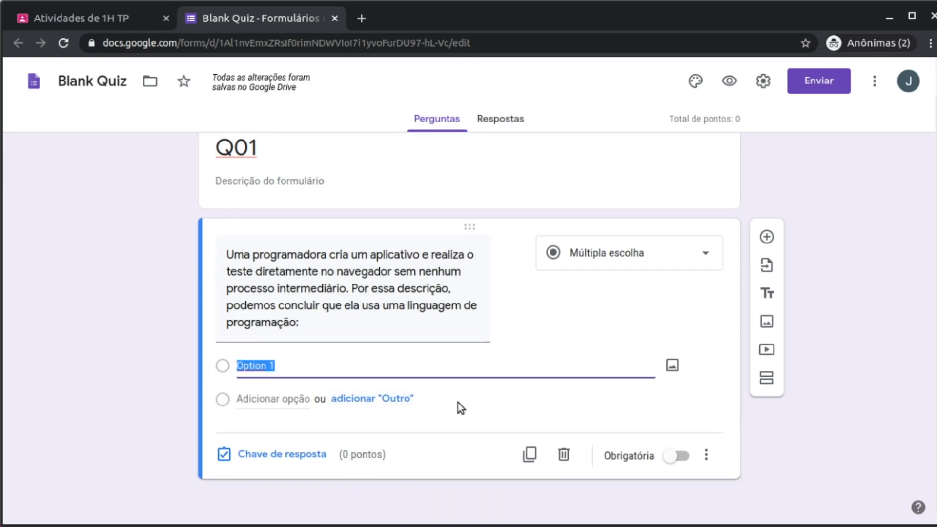
text(Compilada)
key(Tab)
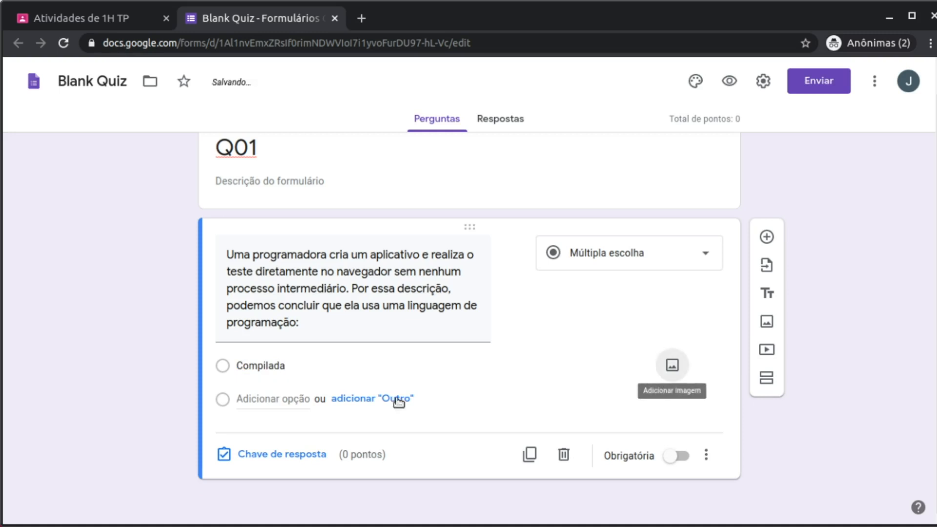
click(282, 399)
text(Inter)
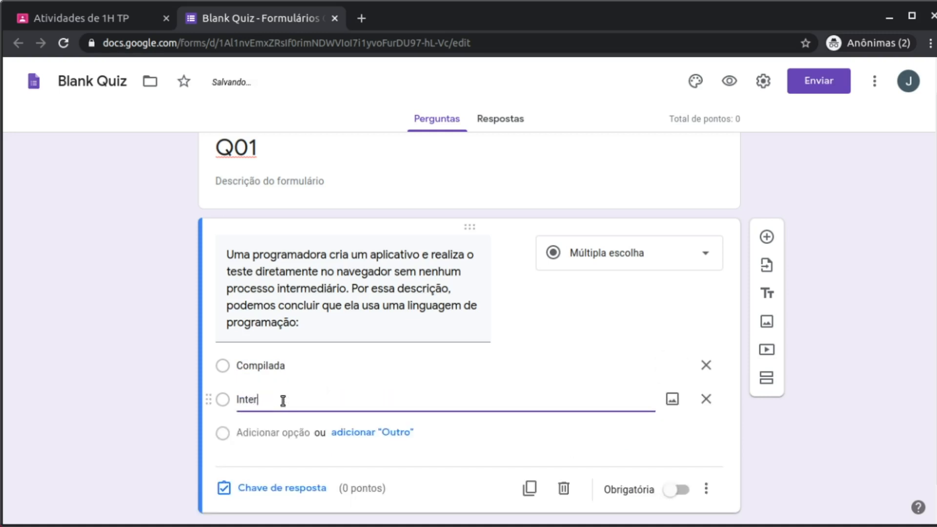
text(pretada)
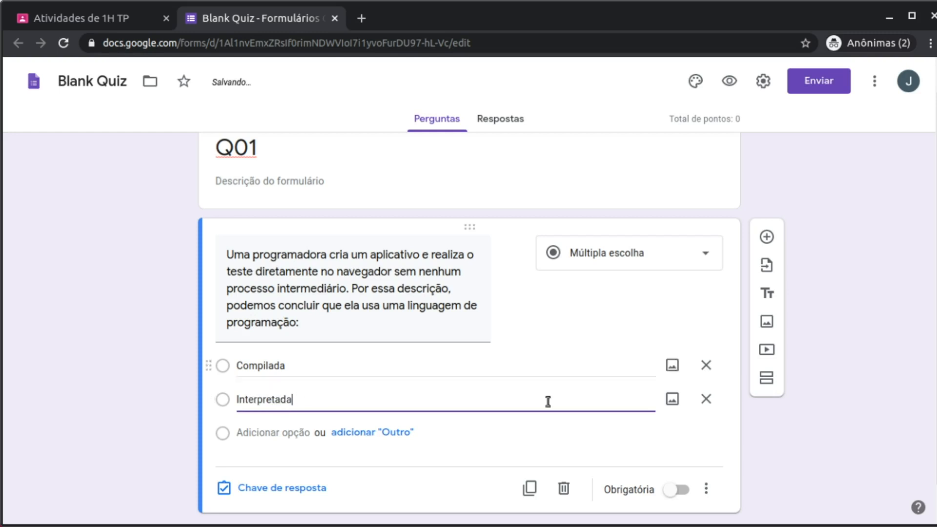
click(781, 441)
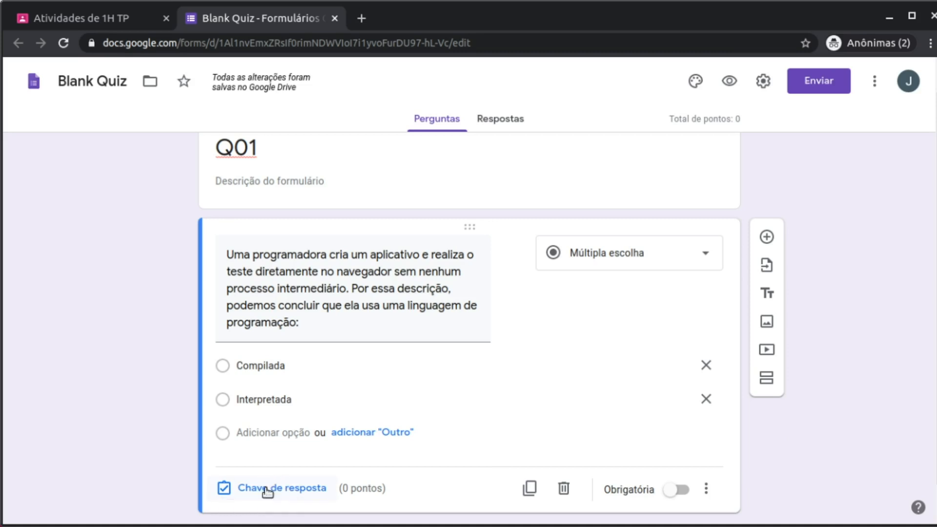
In the question's answer key, set its value to 10 points and mark "Interpretada" as the correct answer
click(324, 491)
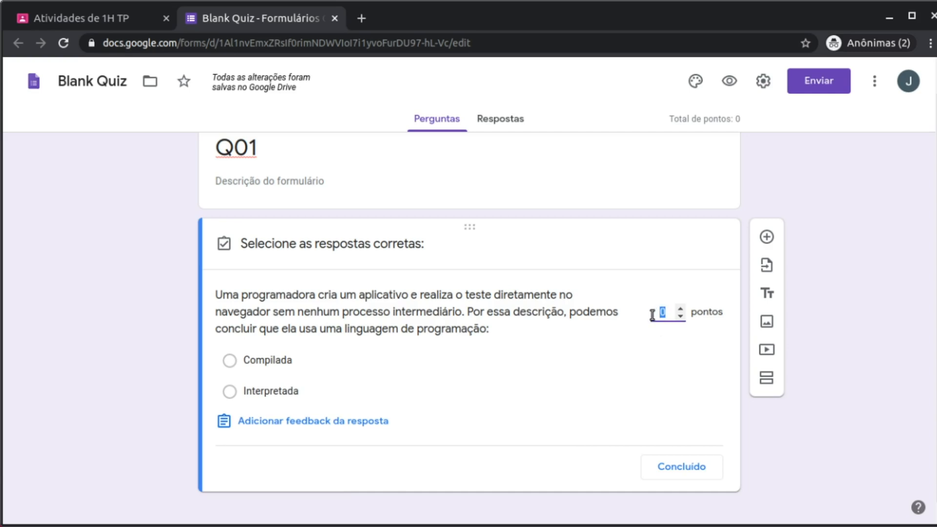
text(10)
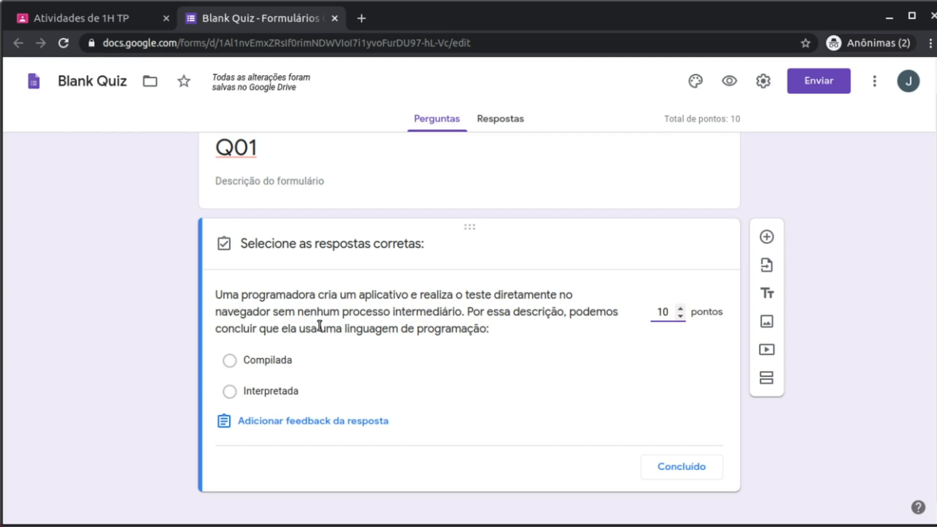
click(280, 393)
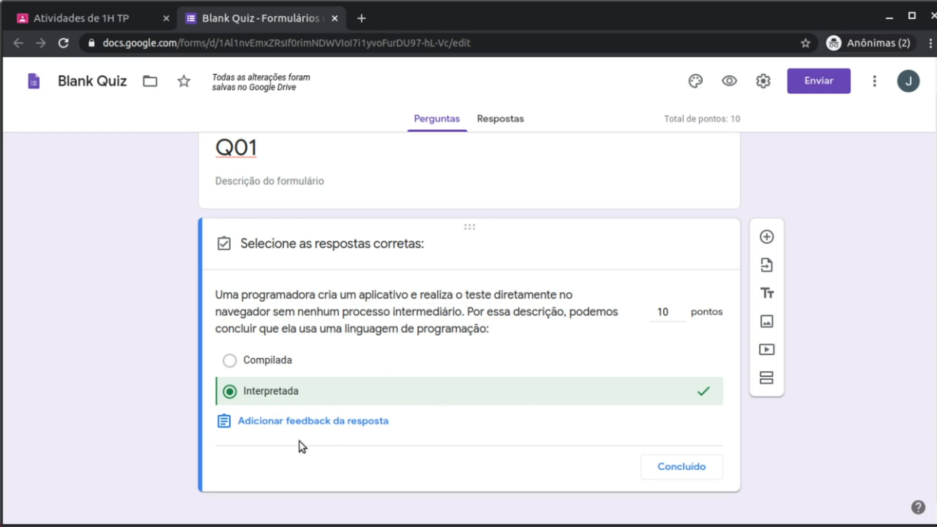
Add feedback for incorrect answers reading "Parece que você precisa estudar mais sobre esse tema. Veja esse vídeo."
click(325, 423)
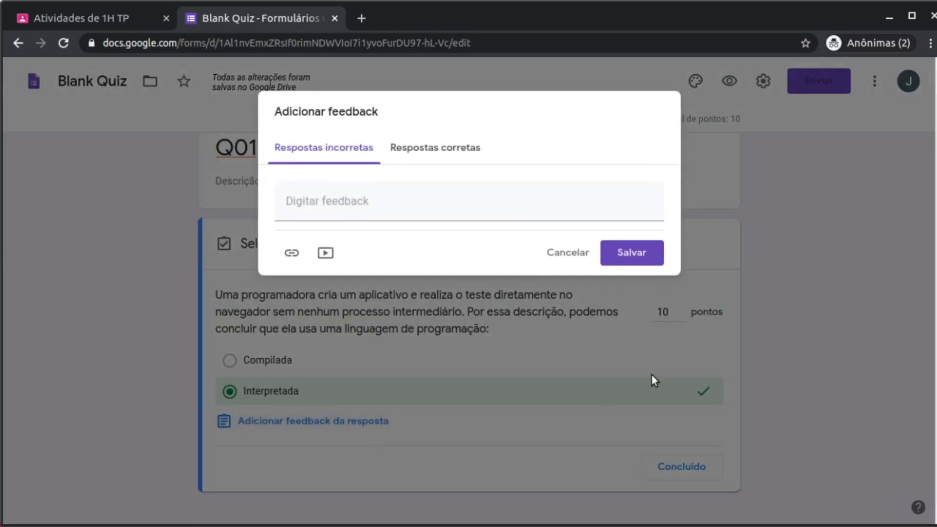
click(338, 157)
click(372, 203)
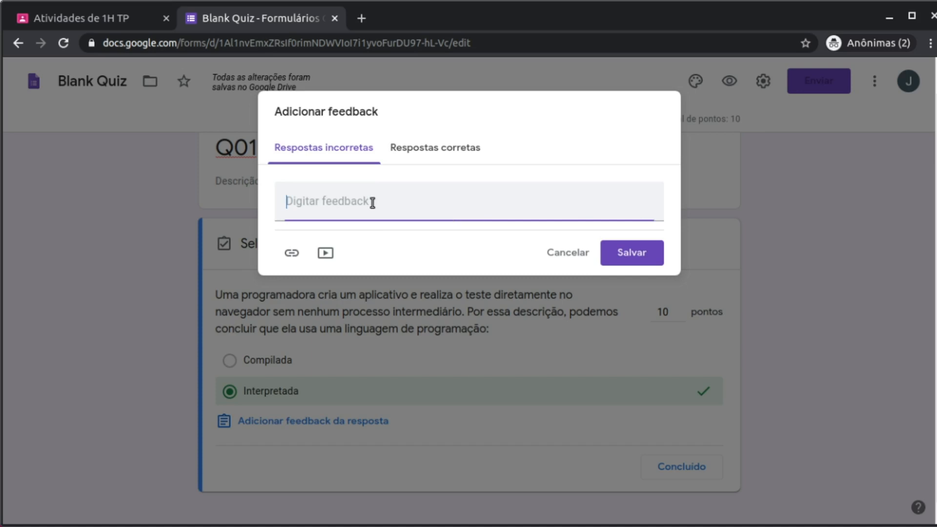
click(438, 154)
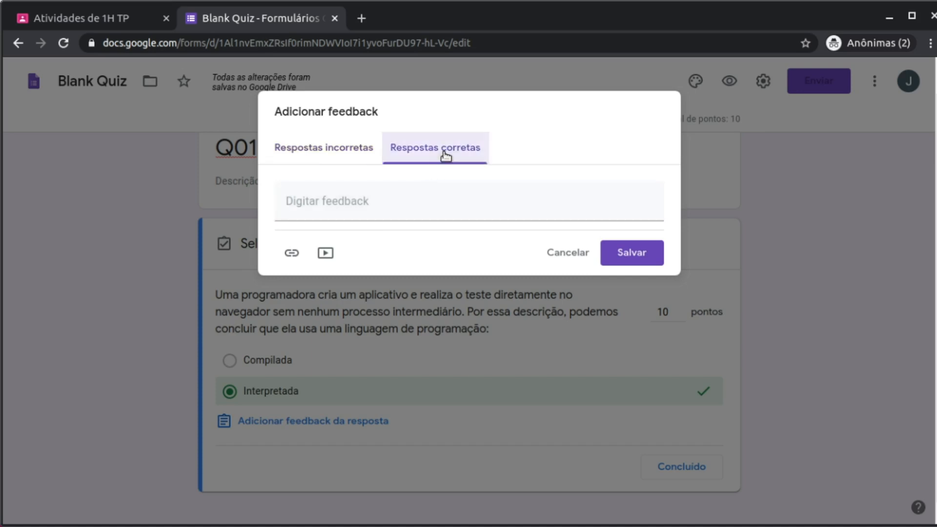
click(328, 151)
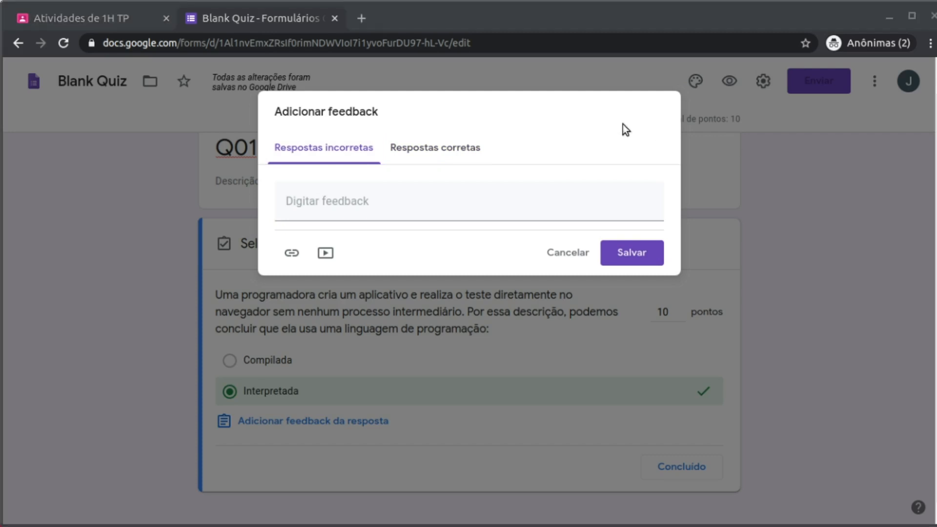
click(399, 203)
text(Parece que você precisa estudar mais sobre esse tema. Veja esse vídeo.)
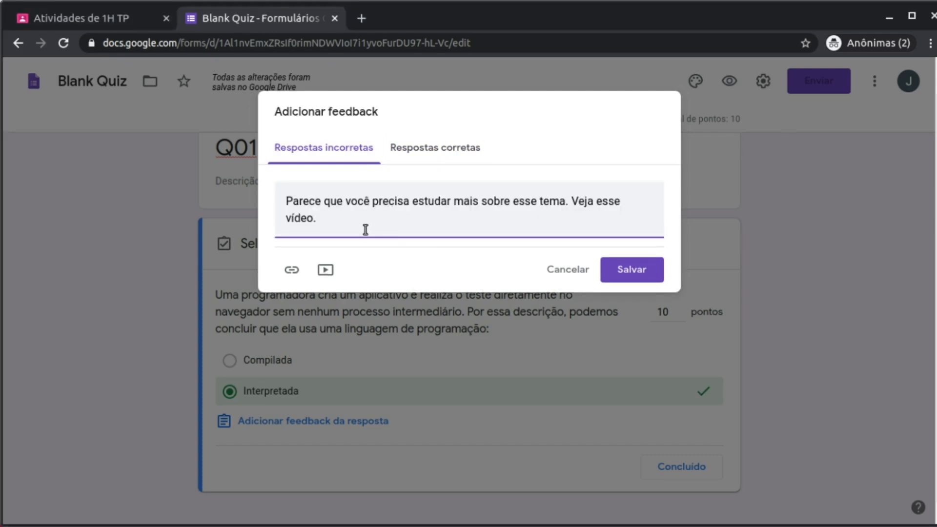
Search YouTube for "linguagens de programação interpretadas" and attach the video "Qual a diferença entre código compilado e código interpretado?" to the incorrect-answer feedback
click(324, 272)
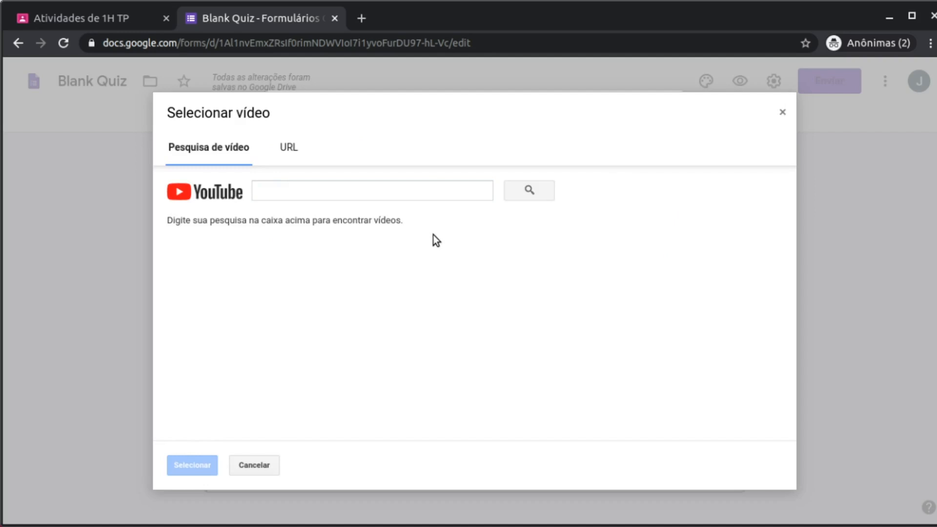
click(360, 190)
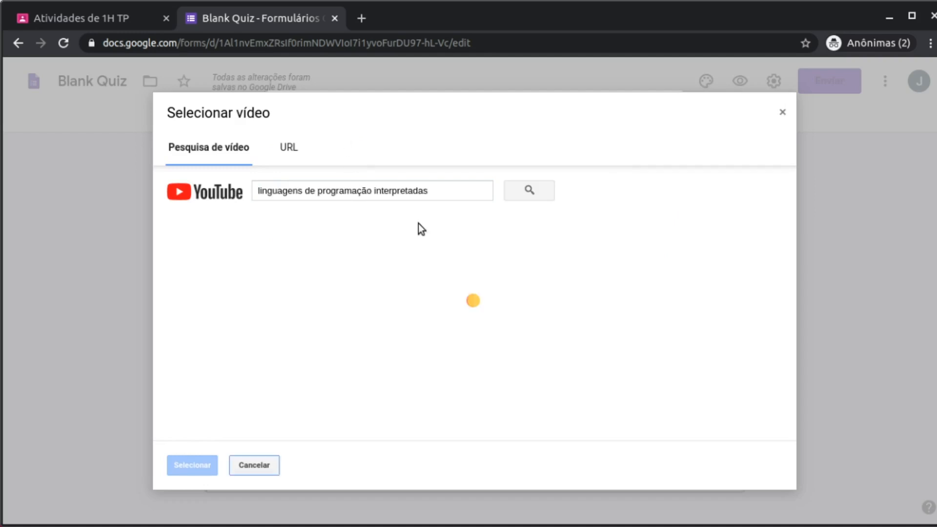
text(linguagens de programação interpretadas)
key(Return)
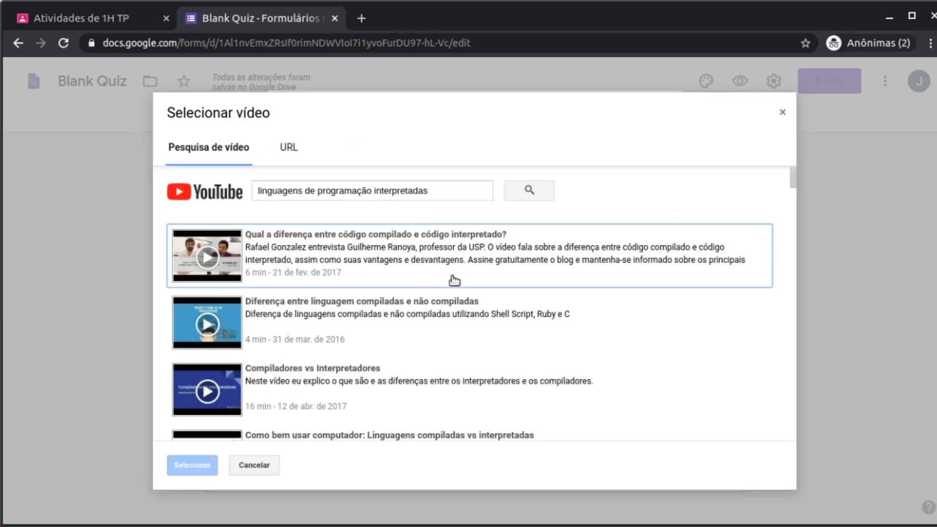
click(315, 261)
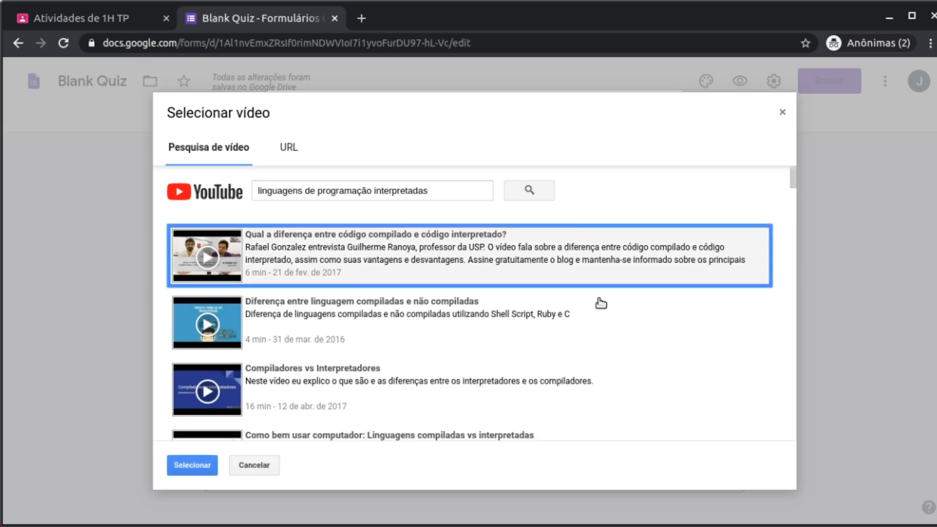
click(192, 466)
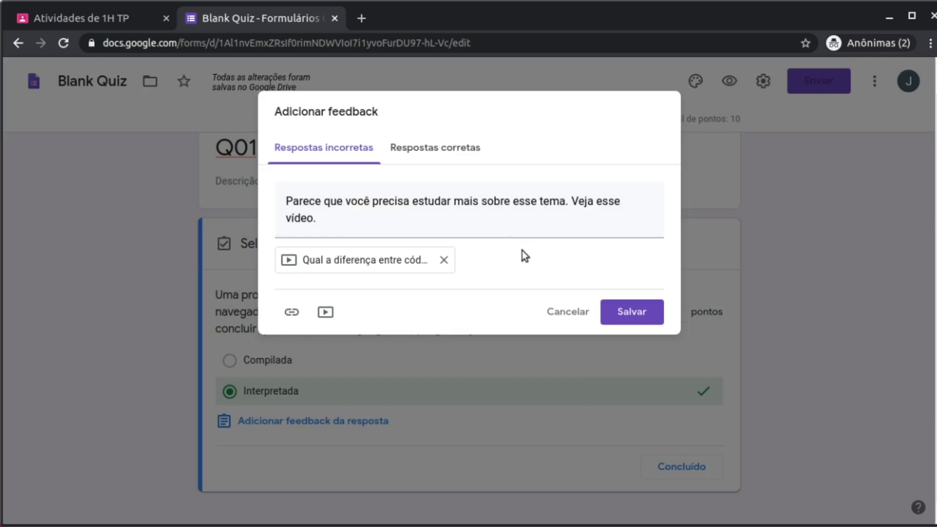
Write correct-answer feedback starting "Correto. Linguagem interpretada é uma linguagem de programação", explaining that an interpreter executes the source code, and save both feedbacks
click(456, 150)
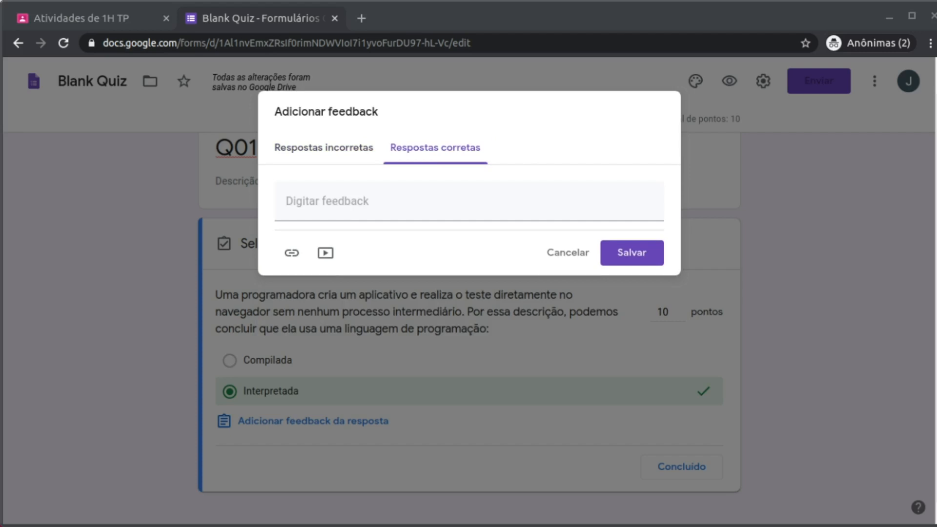
click(431, 194)
text(Correto. Linguagem interpretada é uma linguagem de programação em que o código fonte nessa linguagem é executado por um programa de computador chamado interpretador, que em seguida é executado pelo sistema operacional ou processador.)
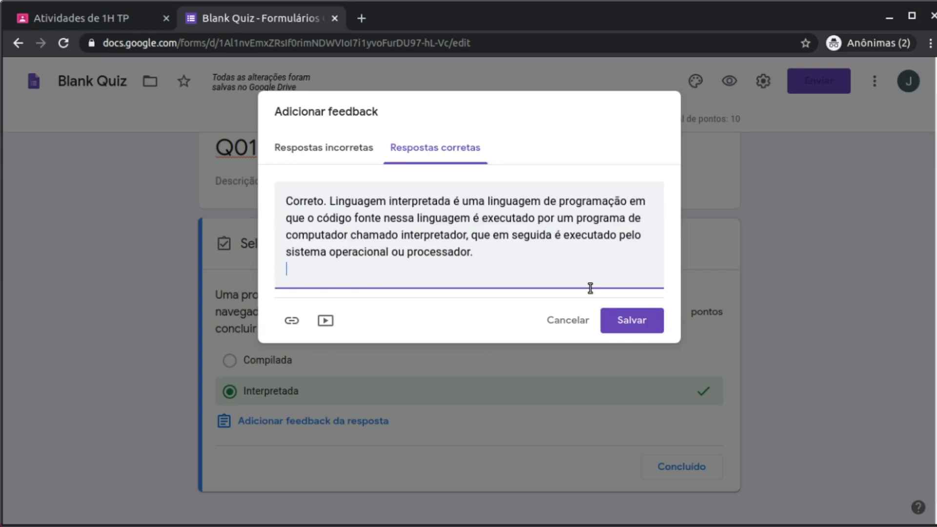
click(638, 327)
scroll(473, 448, down, 5)
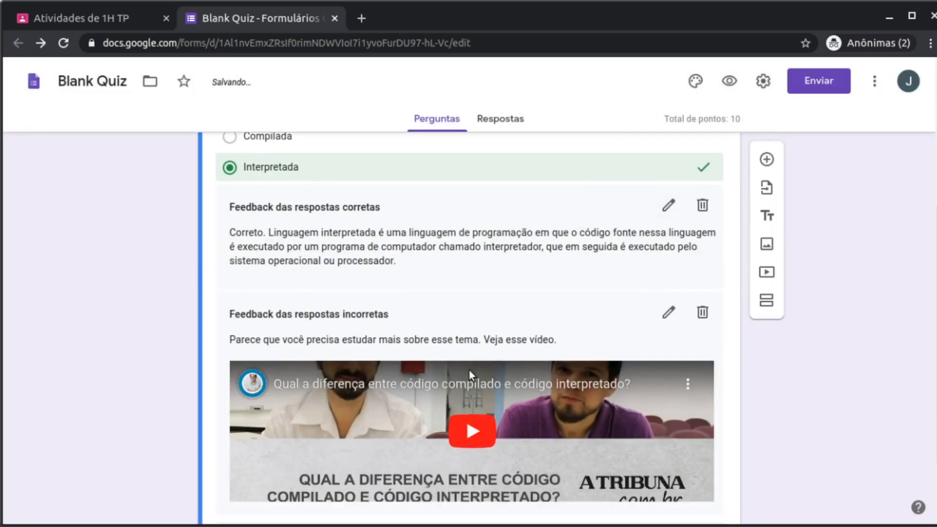
scroll(703, 366, up, 5)
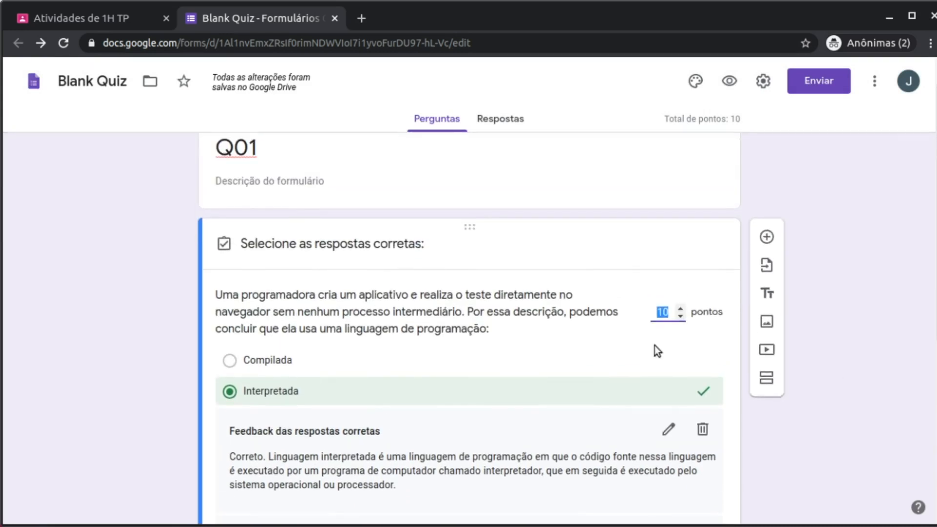
scroll(843, 320, down, 7)
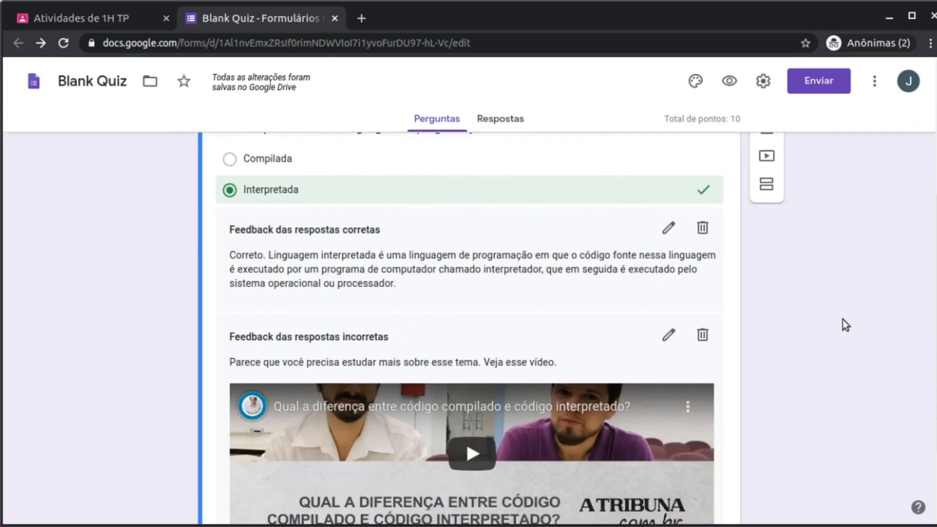
Finish editing the multiple-choice question's answer key and make the question required
click(682, 454)
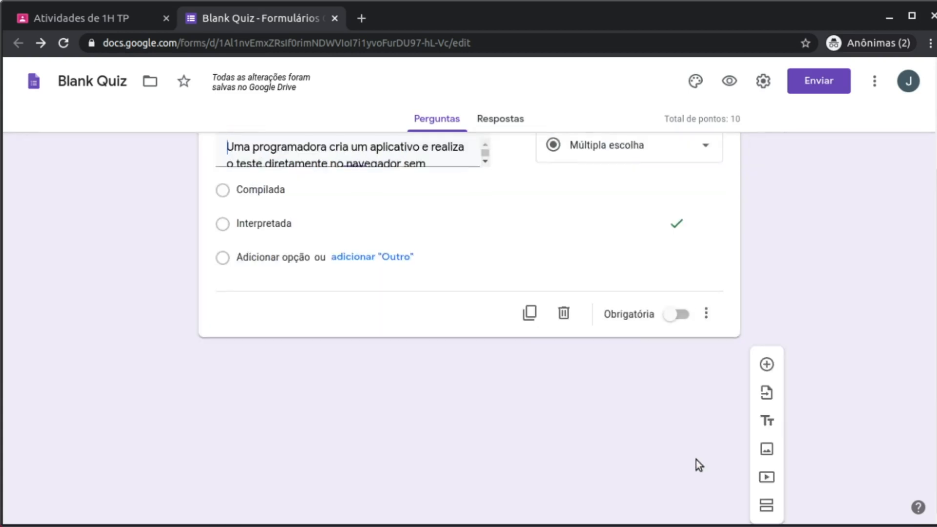
scroll(819, 402, up, 3)
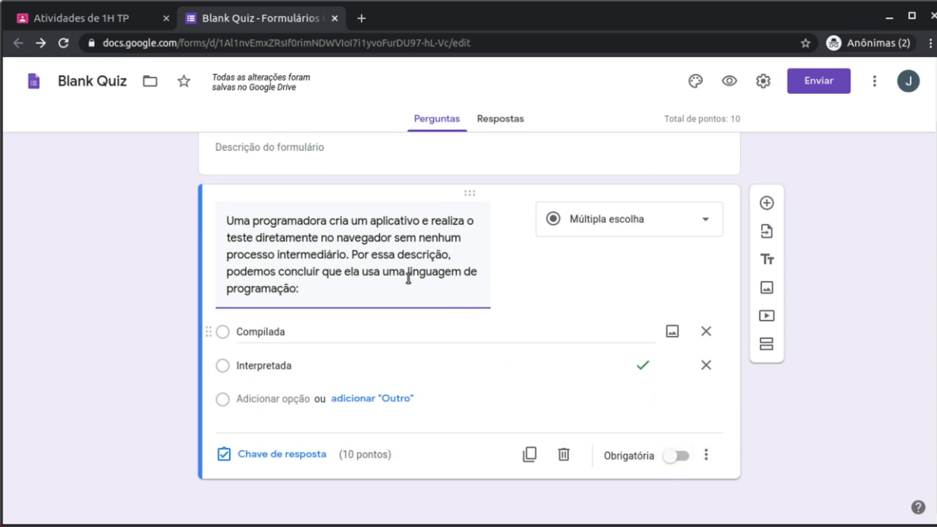
click(676, 460)
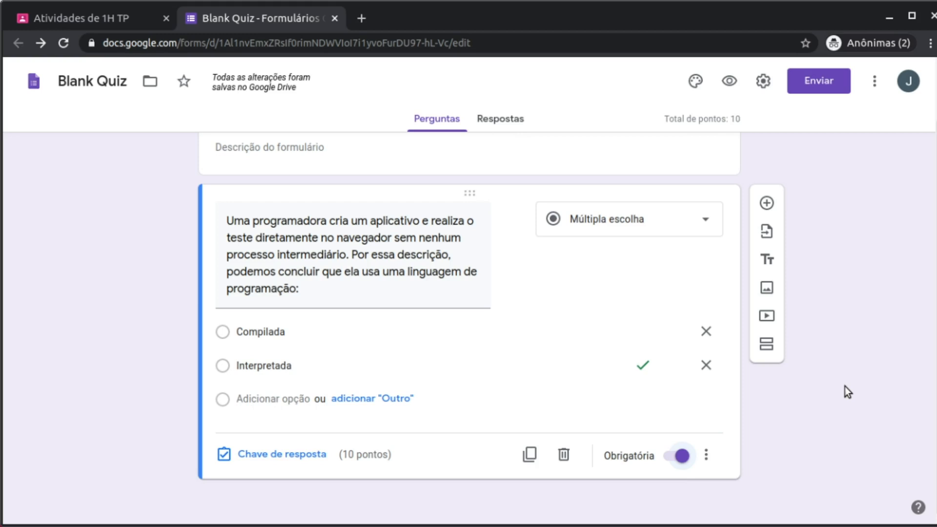
Add a new short-answer question reading "Que empresa criou o VSCode?"
click(767, 204)
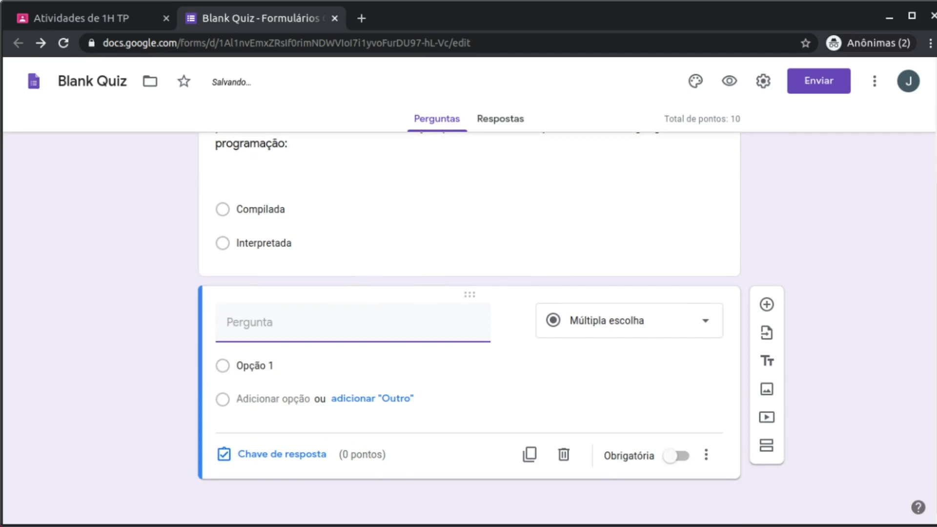
key(alt+Tab)
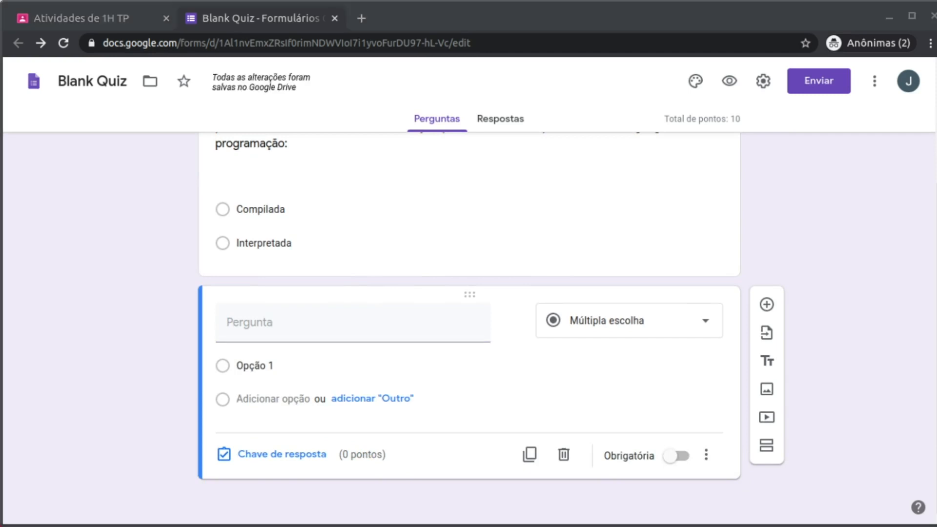
click(410, 331)
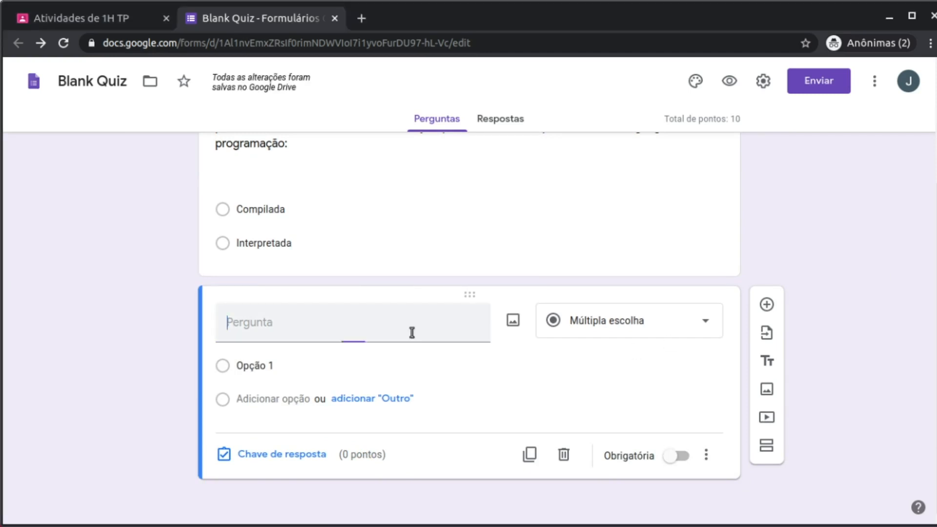
click(655, 315)
click(637, 103)
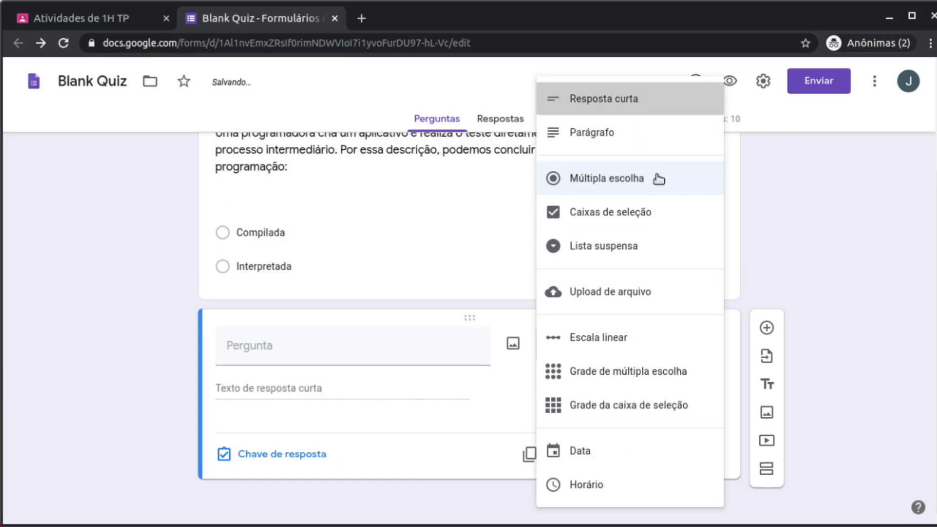
click(346, 360)
text(Que empresa criou o VSCode?)
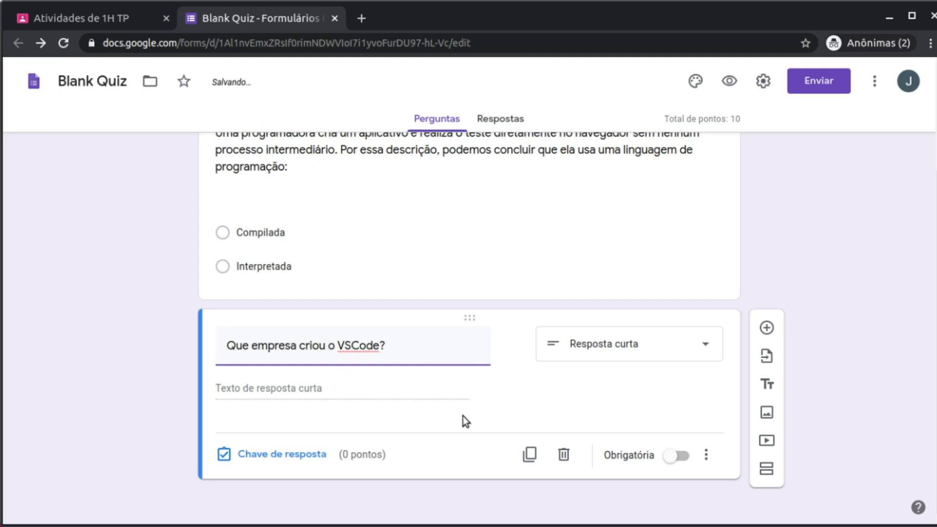
In the VSCode question's answer key, list "Microsoft", "microsoft" and "MICROSOFT" as correct answers
click(301, 454)
click(298, 396)
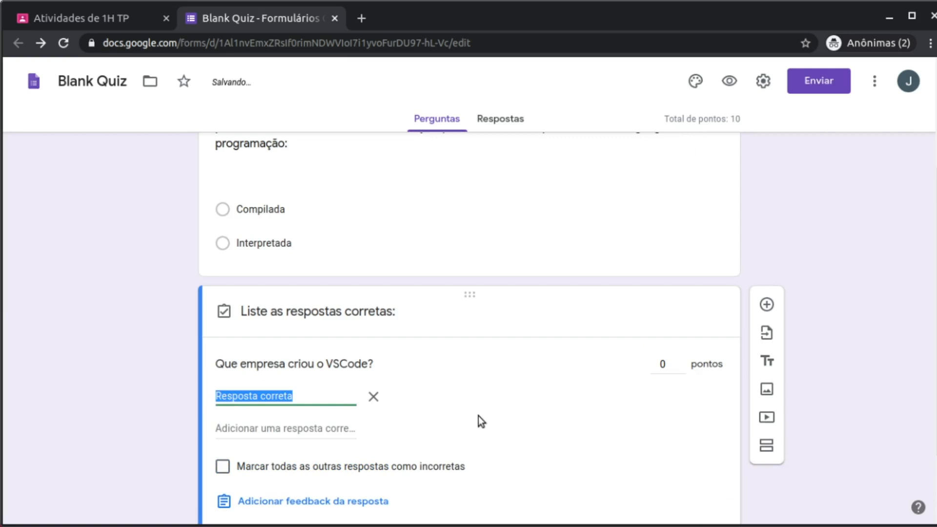
text(Microsoft)
click(309, 429)
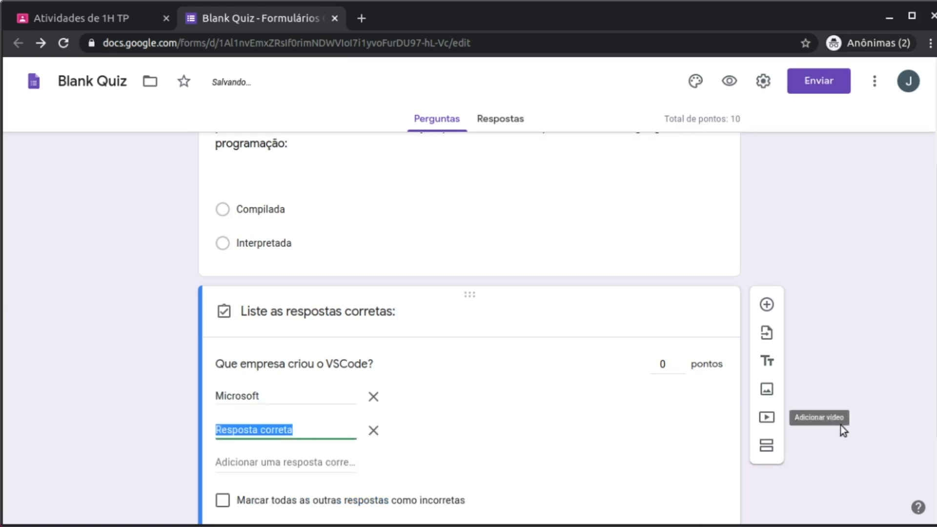
scroll(853, 412, down, 3)
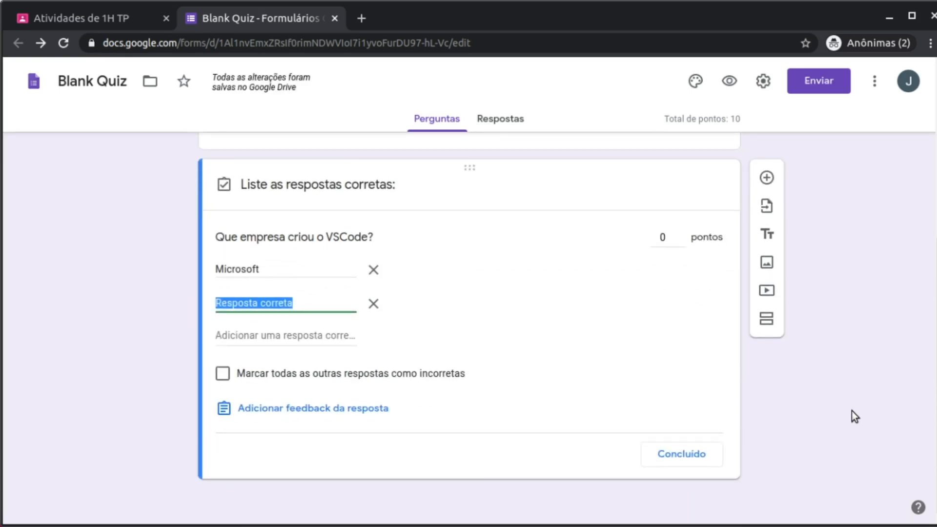
text(micros)
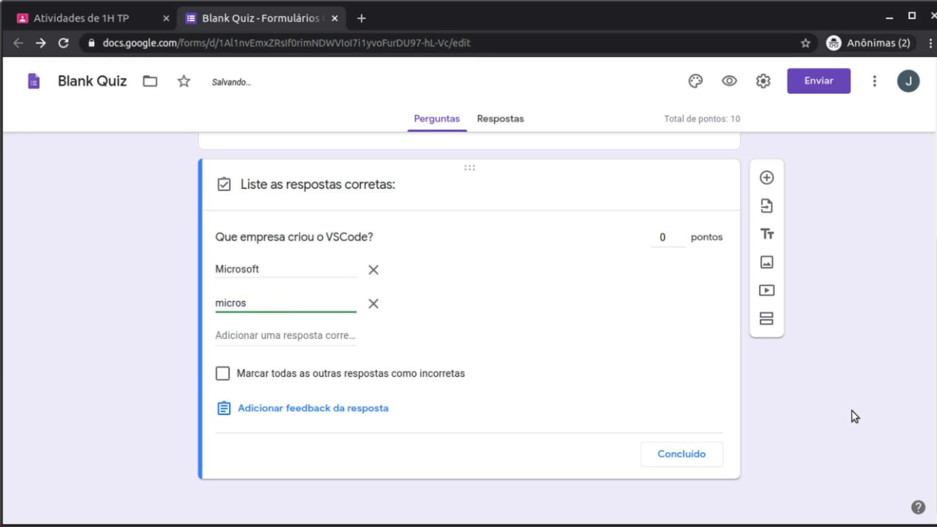
text(f)
key(BackSpace)
text(oft)
click(302, 337)
text(M)
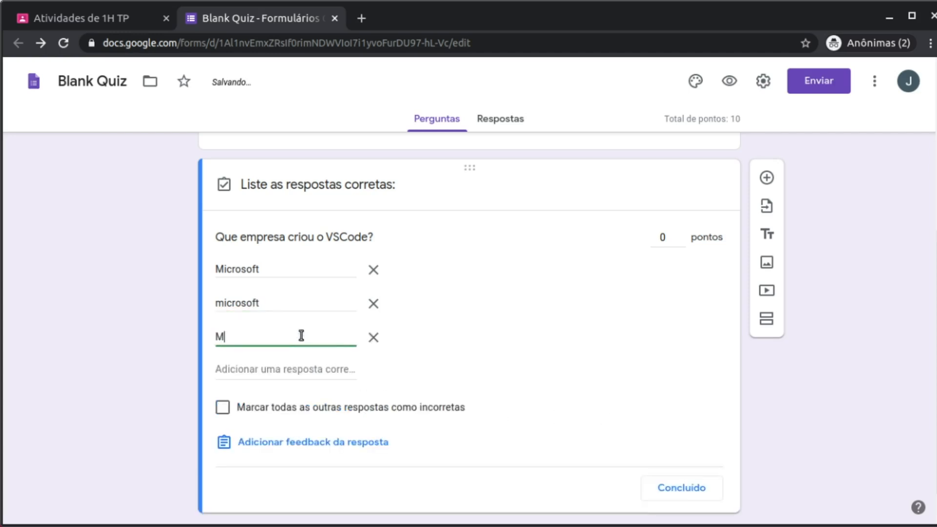
text(ICROSOFT)
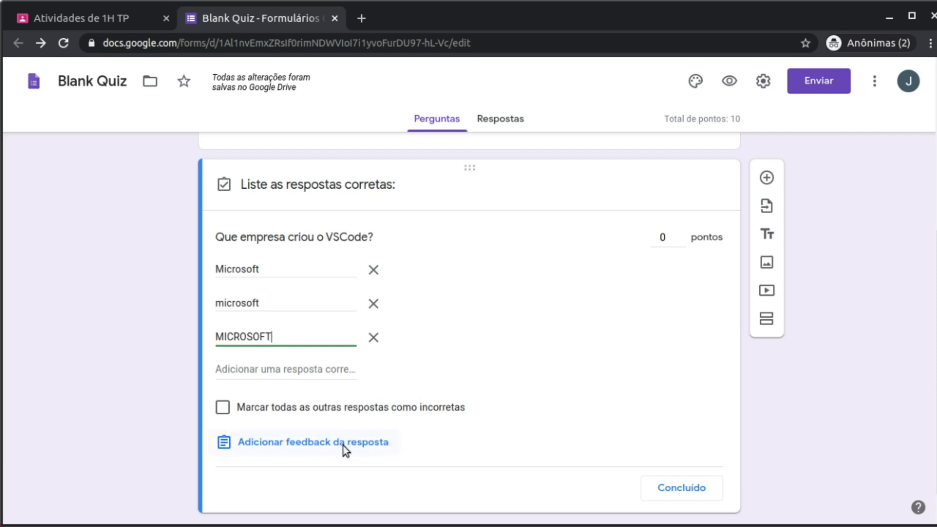
Set the VSCode question's value to 10 points and finish its answer key
click(663, 239)
text(10)
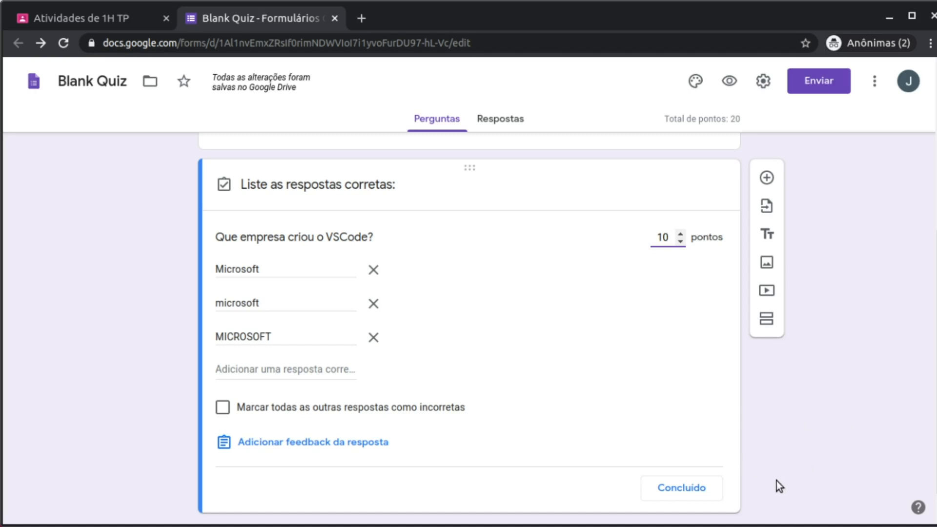
click(695, 490)
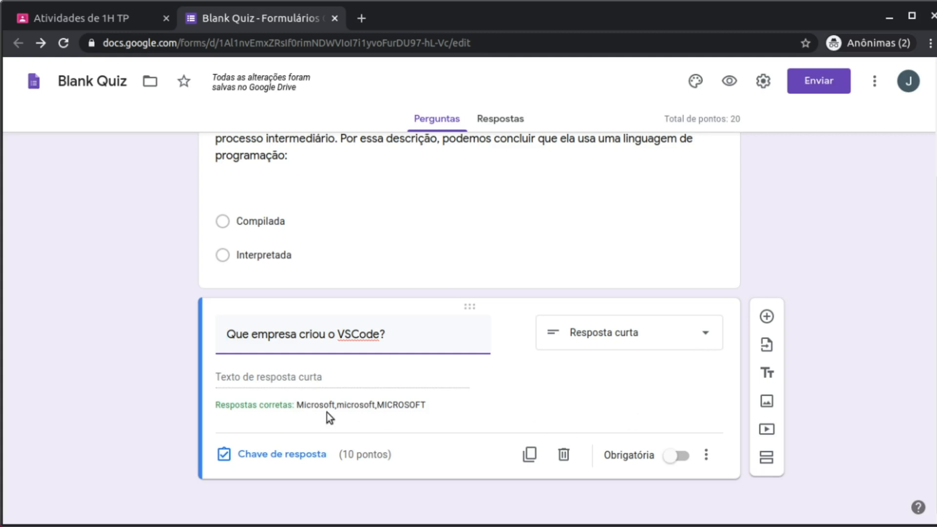
Add a multiple-choice grid question titled "Relacione cada obra artística com o seu autor."
click(767, 316)
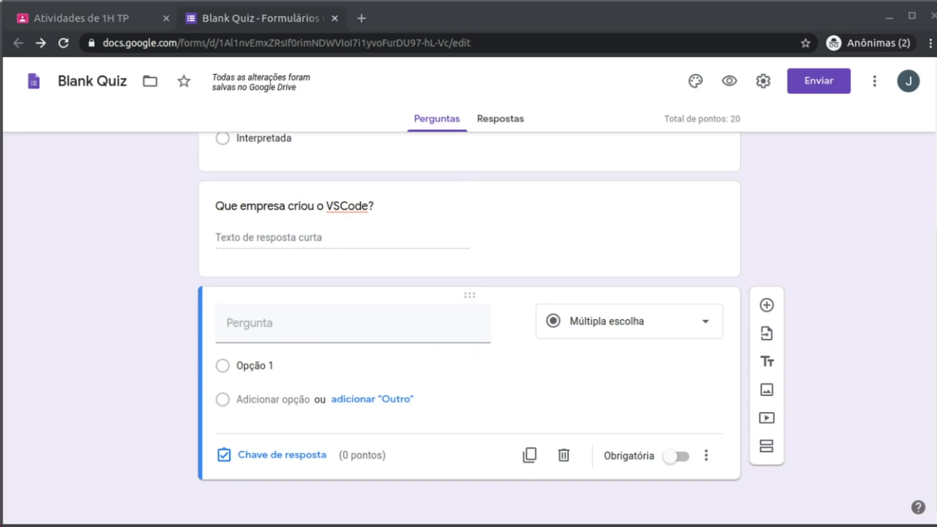
click(325, 334)
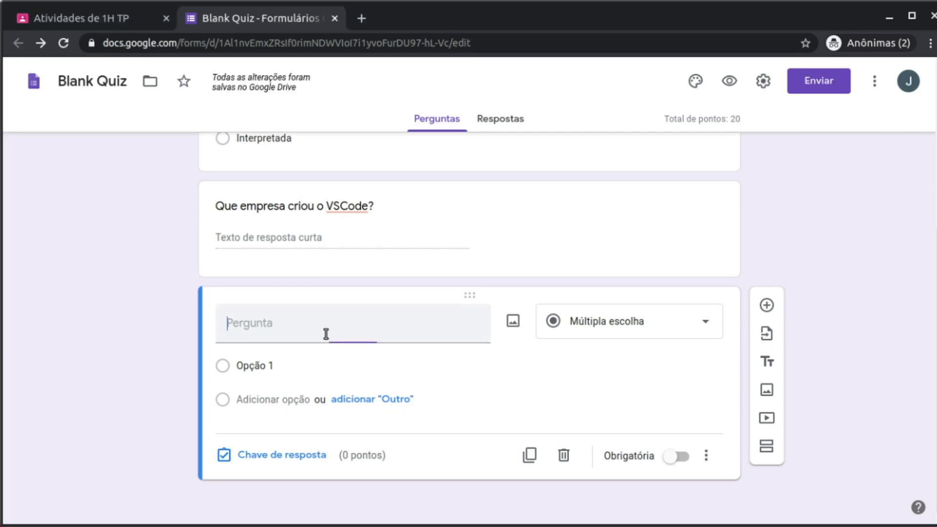
text(Relacione cada obra artística com o seu autor.)
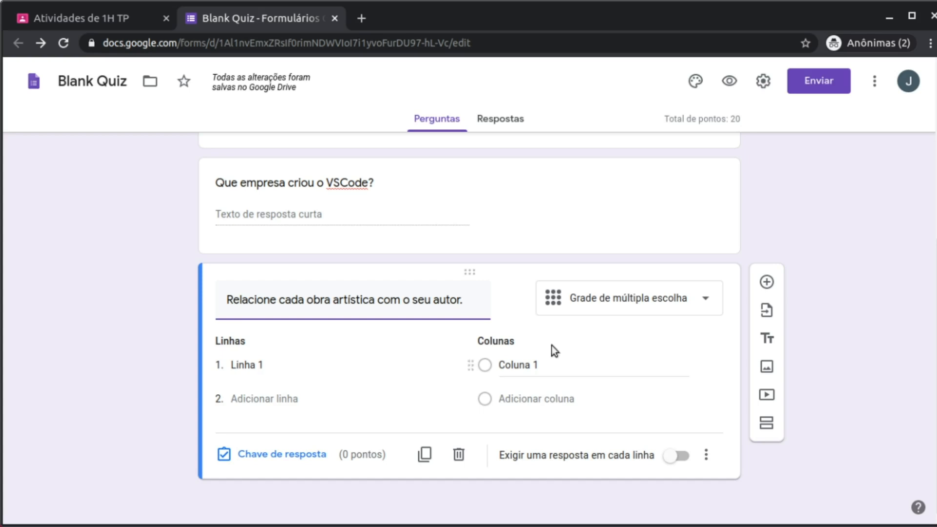
double_click(260, 313)
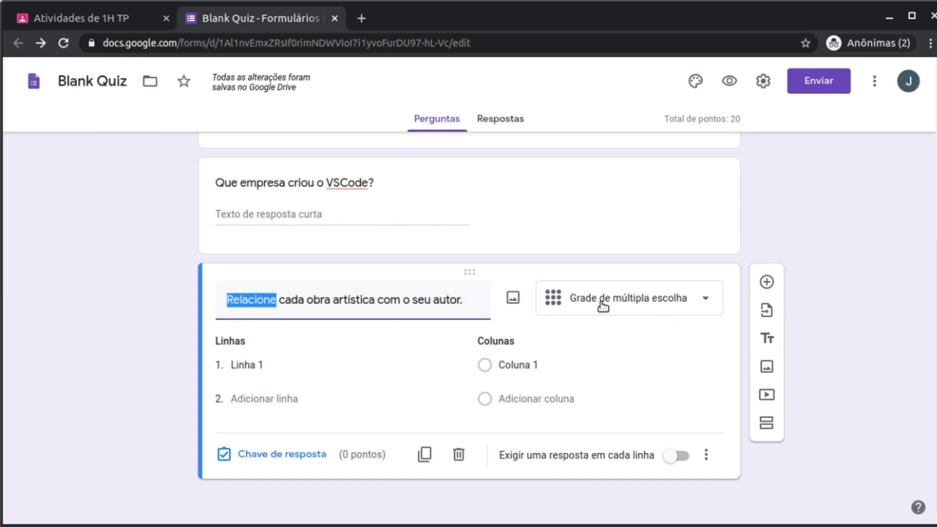
click(705, 300)
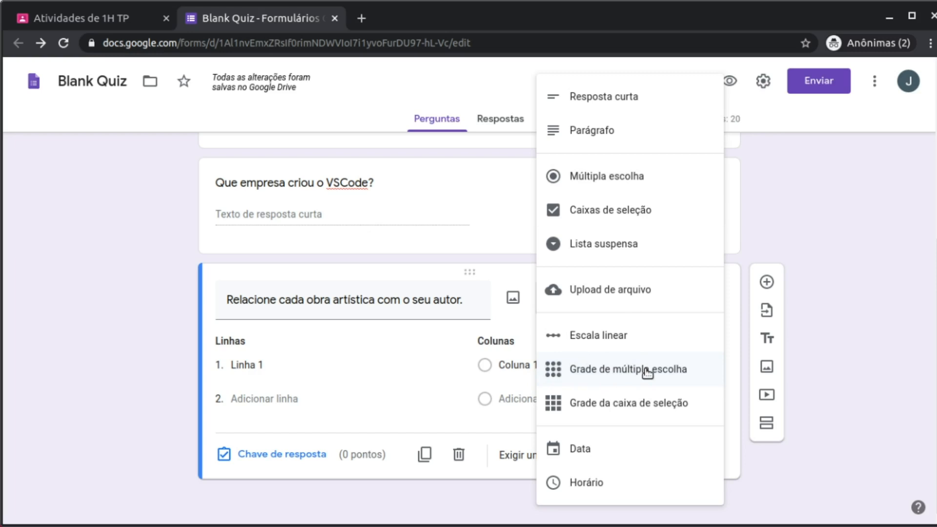
click(411, 321)
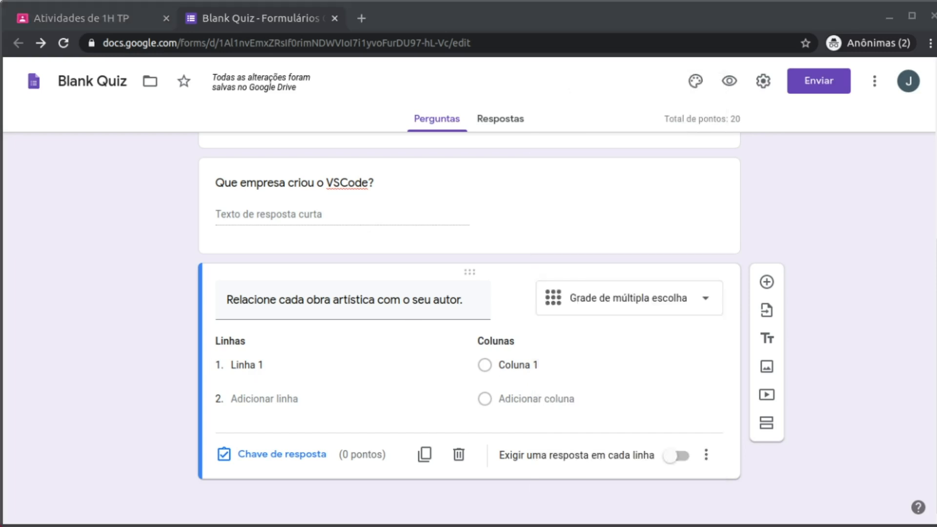
Name the grid question's first two rows "David" and "A Última Ceia"
click(259, 364)
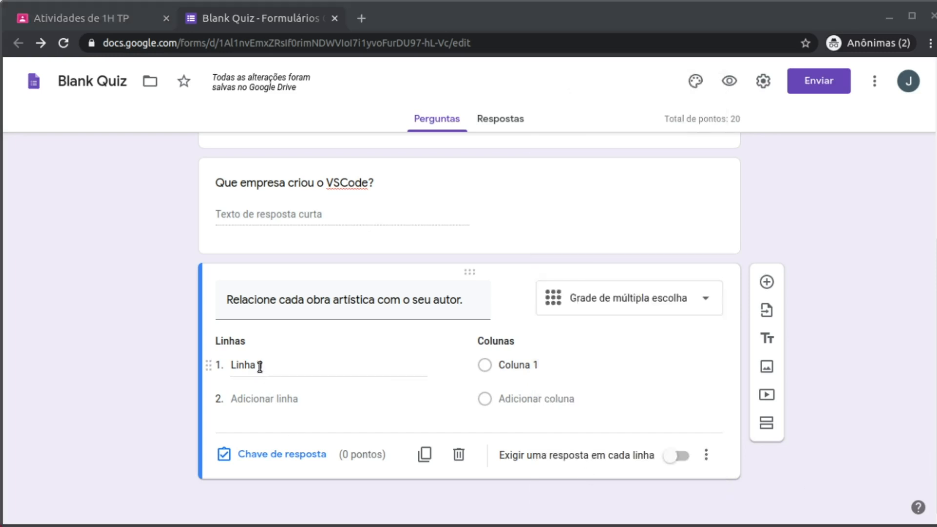
text(David)
click(280, 399)
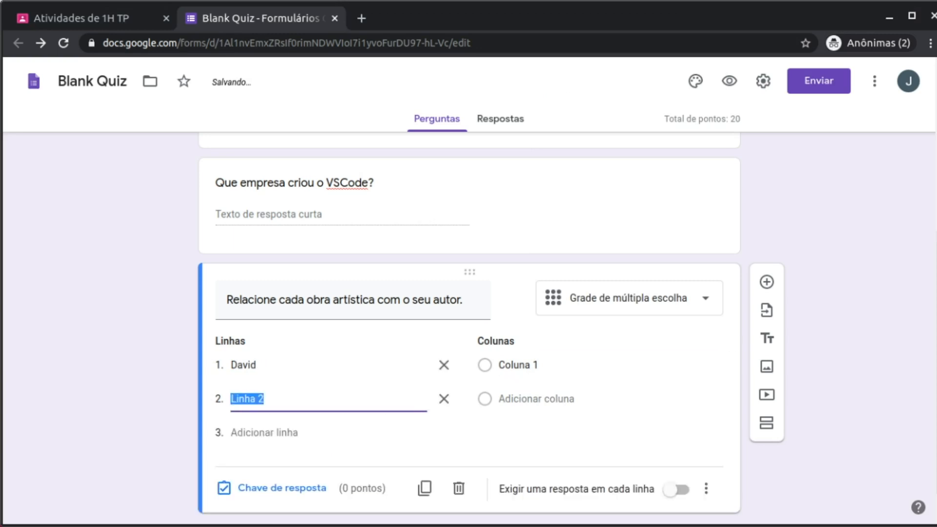
key(alt+Tab)
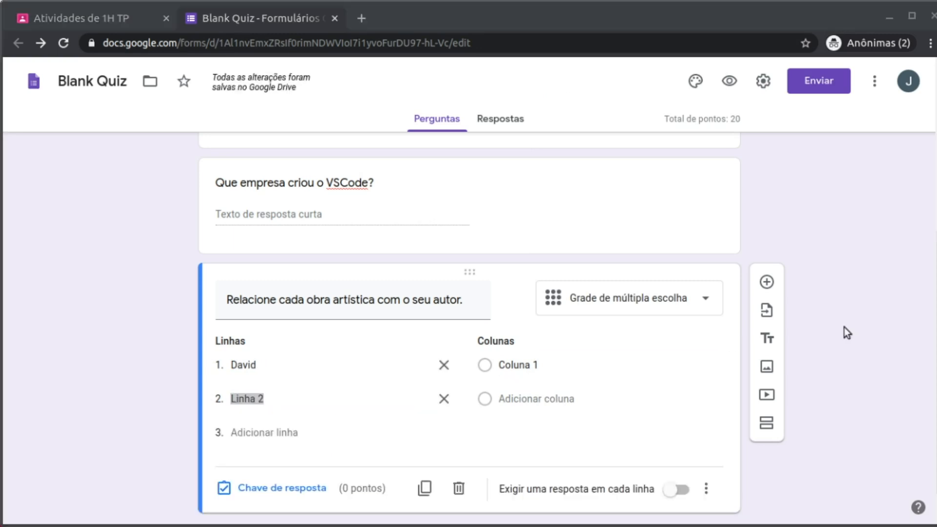
click(256, 398)
triple_click(256, 398)
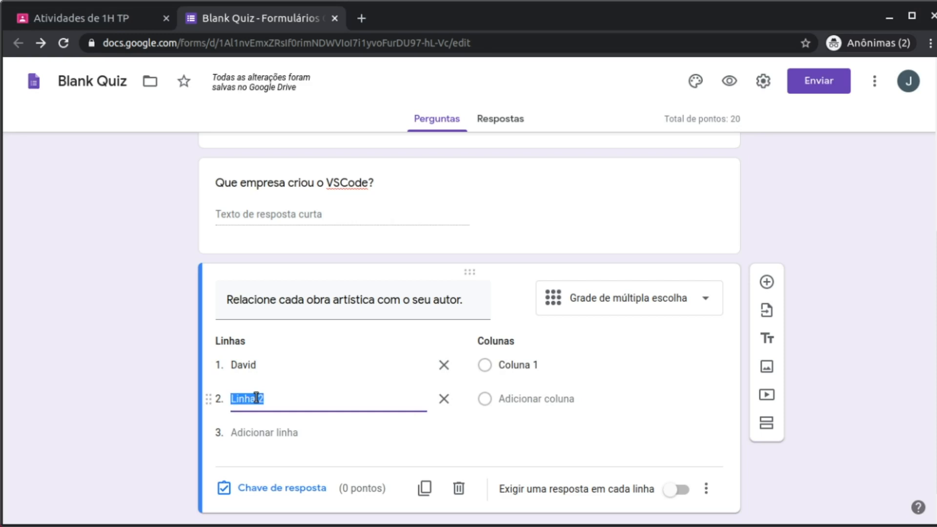
text(A Última Ceia)
Add a third and fourth row to the grid question, named "Capela Sistina" and "Mona Lisa"
key(alt+Tab)
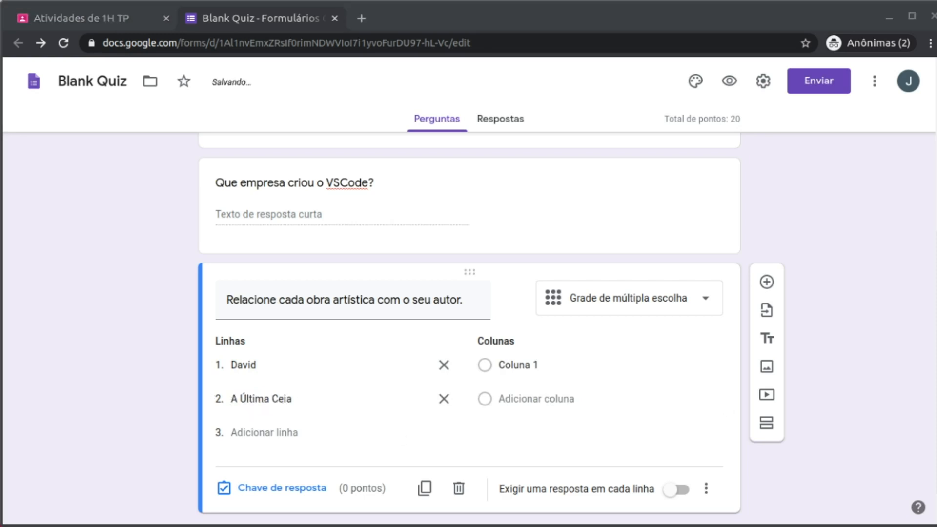
click(251, 432)
text(Capela Sistina)
key(alt+Tab)
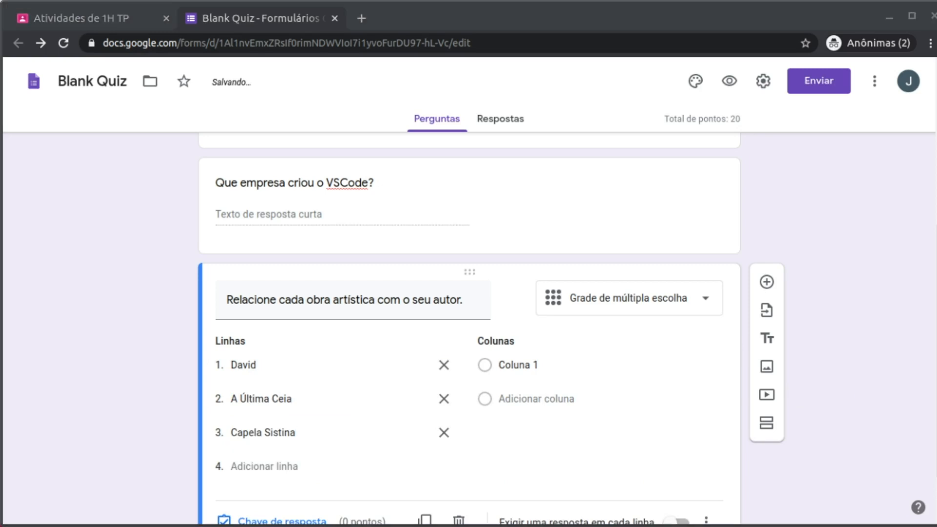
click(386, 440)
click(306, 465)
text(Mona Lisa)
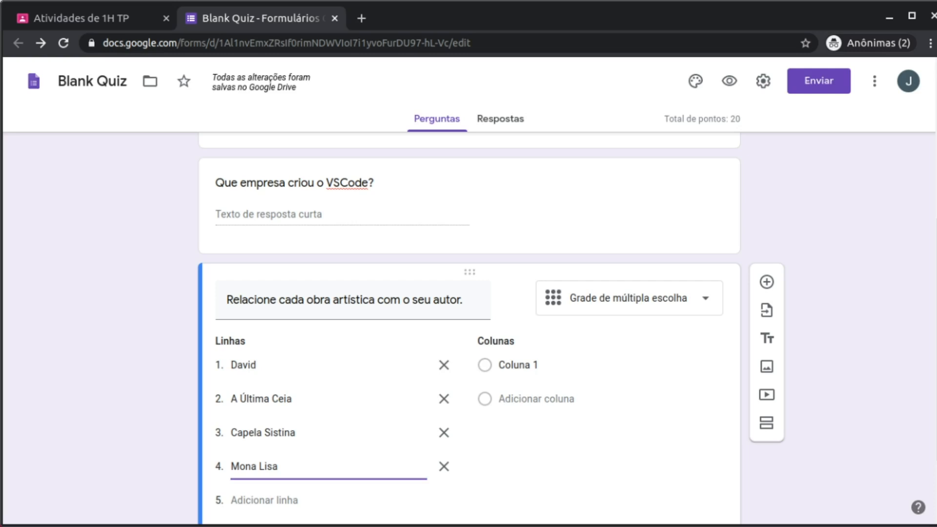
Set the grid question's columns to "Leonardo da Vinci" and "Michelangelo"
key(alt+Tab)
click(572, 367)
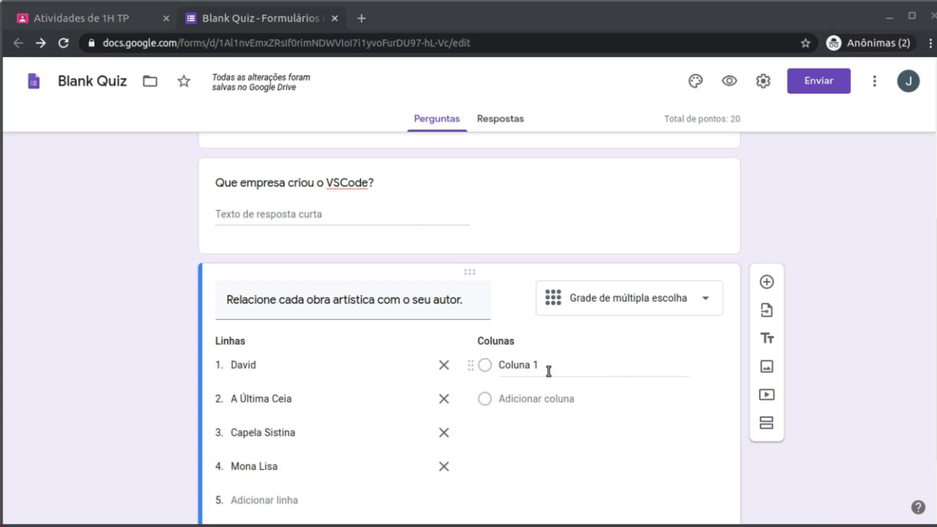
triple_click(549, 367)
text(Leonardo da Vinci)
key(alt+Tab)
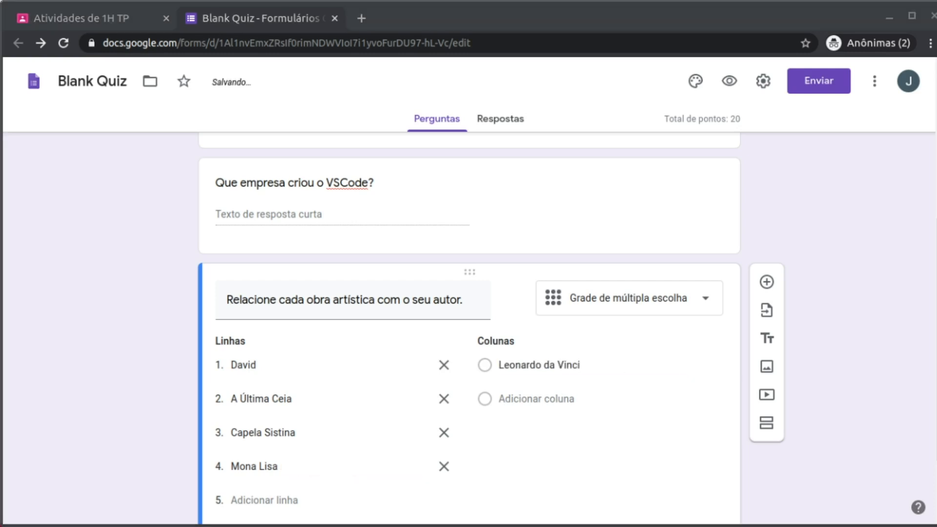
key(alt+Tab)
click(535, 399)
text(Michelangelo)
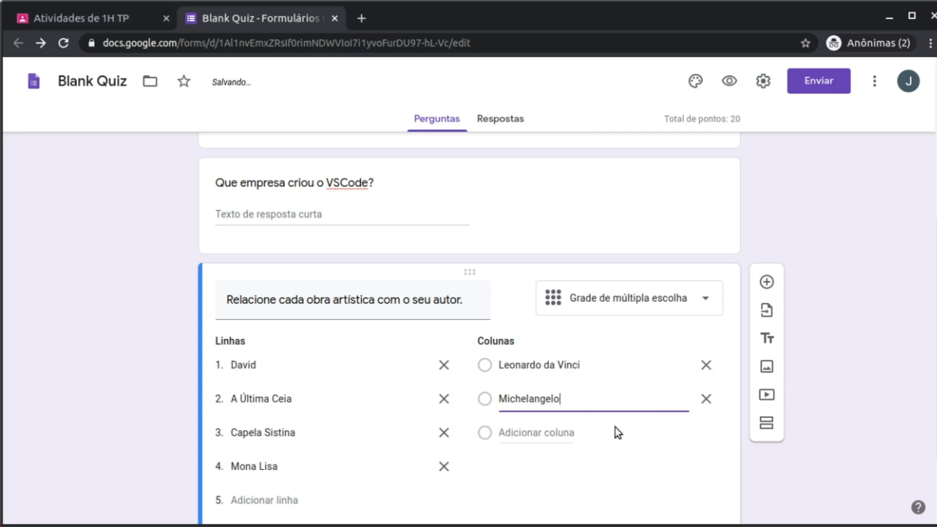
In the grid question's answer key, mark Michelangelo for David and Capela Sistina, and Leonardo da Vinci for A Última Ceia and Mona Lisa
scroll(798, 418, down, 2)
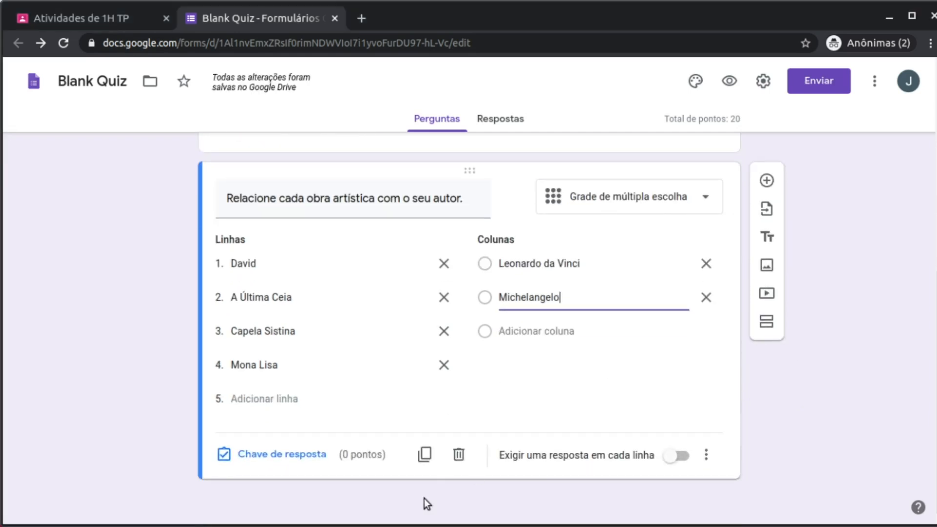
click(295, 457)
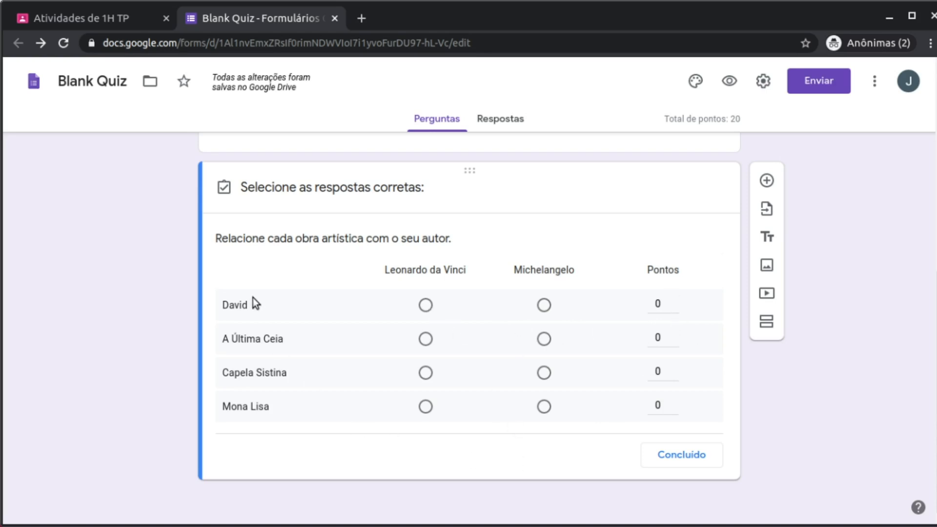
click(544, 307)
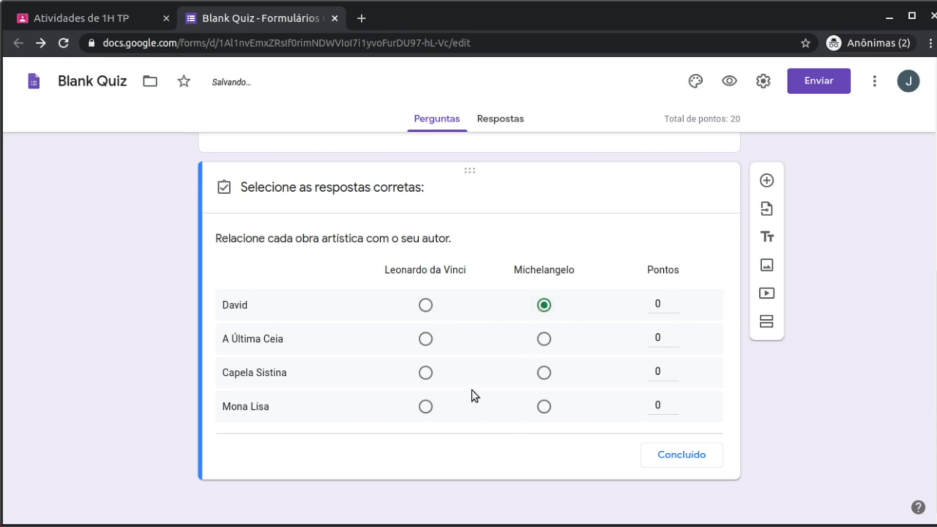
click(426, 339)
click(427, 408)
Assign 2 points to each of the four rows in the grid question's answer key and finish the key
click(657, 305)
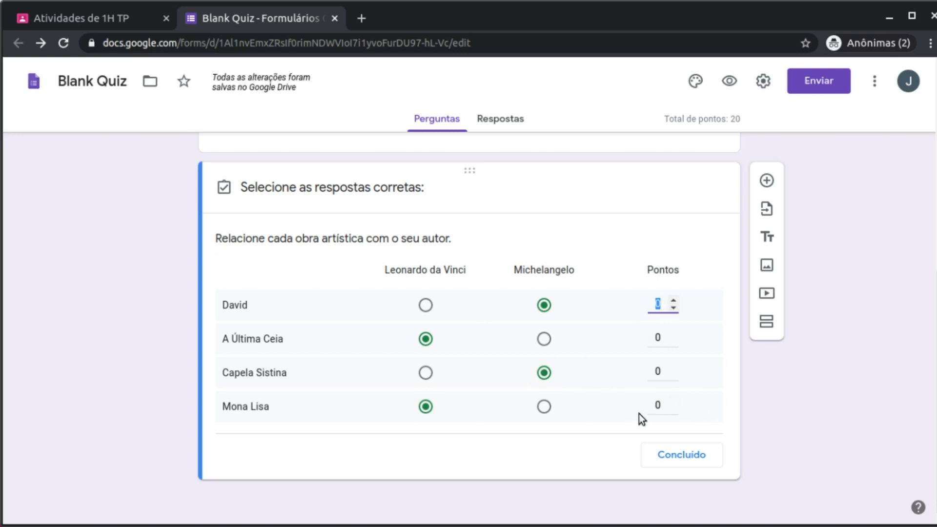
text(2)
click(656, 337)
text(2)
click(666, 405)
text(2)
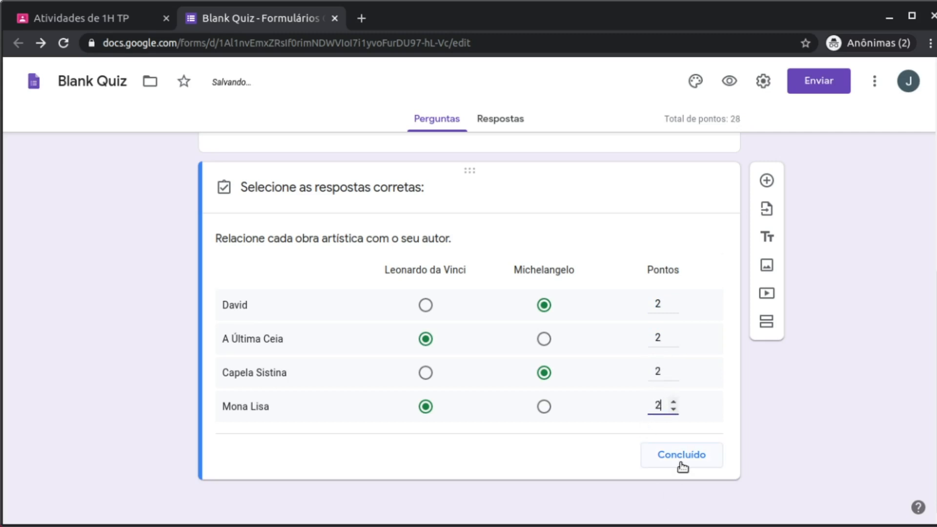
click(682, 463)
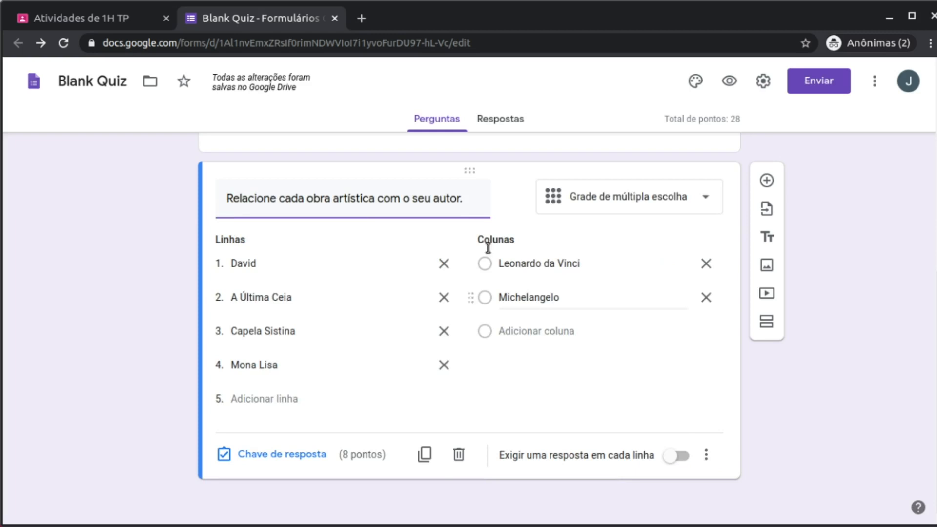
Require a response in each row of the grid question
click(676, 456)
scroll(660, 317, up, 4)
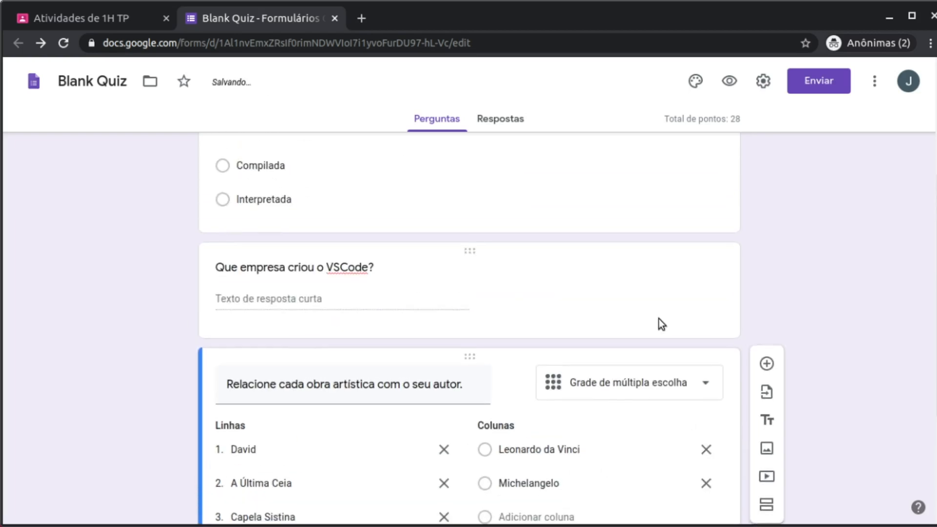
scroll(659, 318, down, 4)
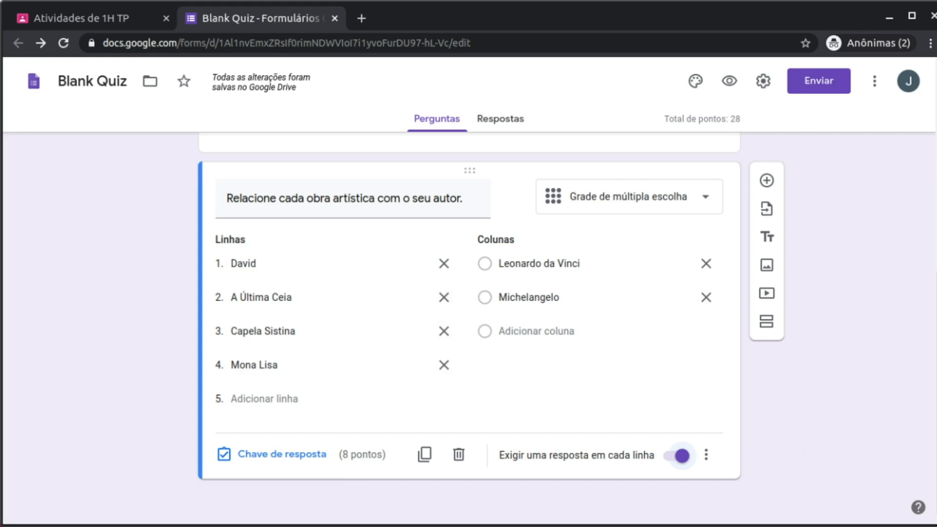
Add a multiple-choice question titled "Selecione a imagem que representa uma célula animal."
click(767, 181)
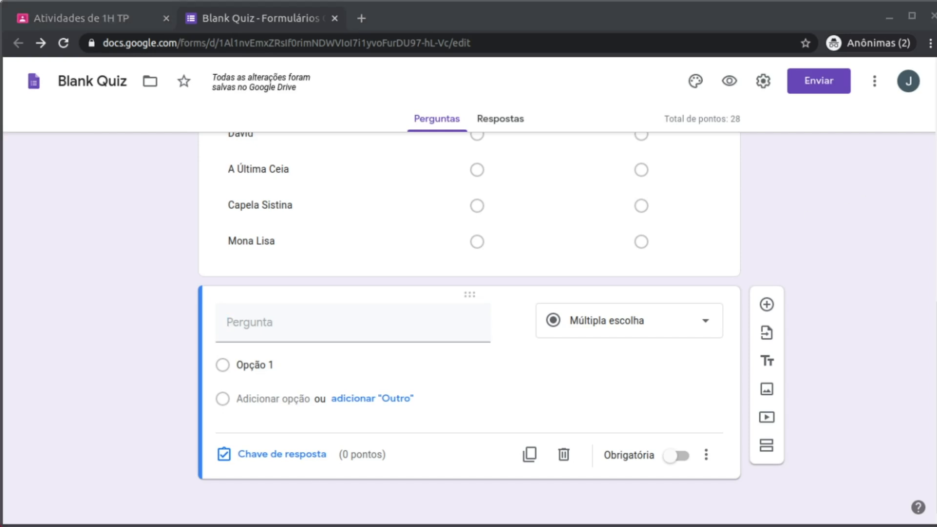
click(293, 339)
text(Selecione a imagem que representa uma célula animal.)
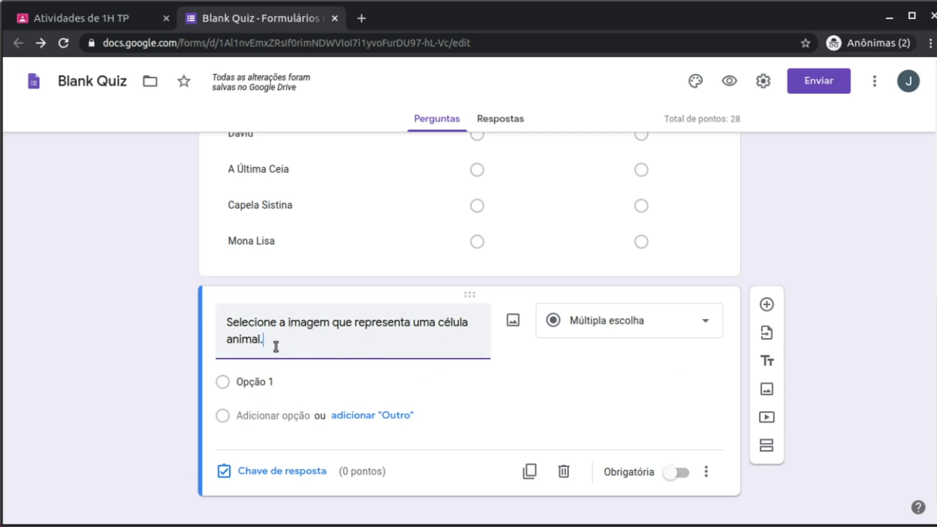
Start inserting an image into the first answer option of the animal cell question
click(262, 380)
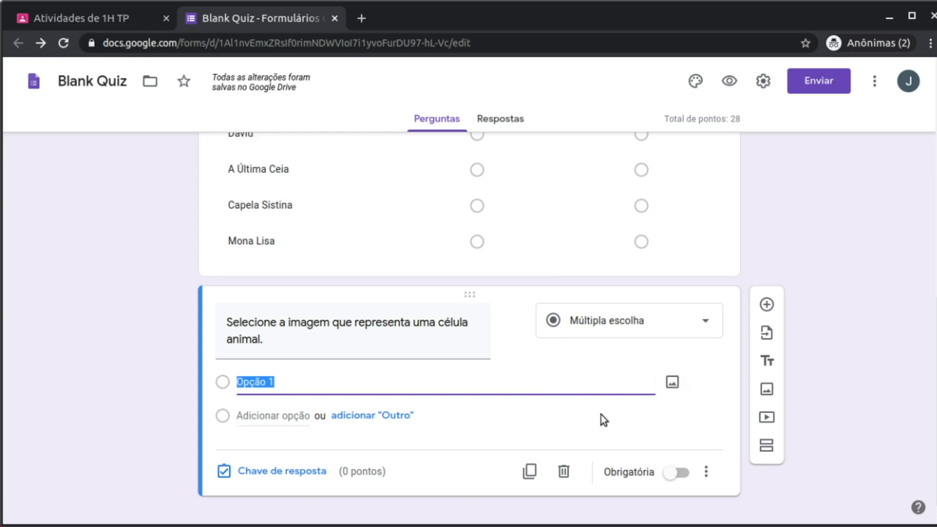
click(481, 334)
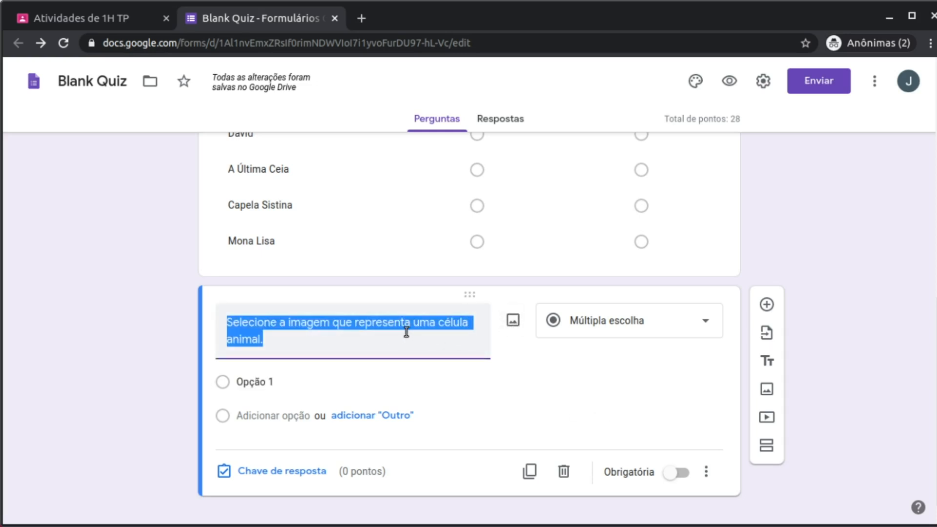
click(404, 382)
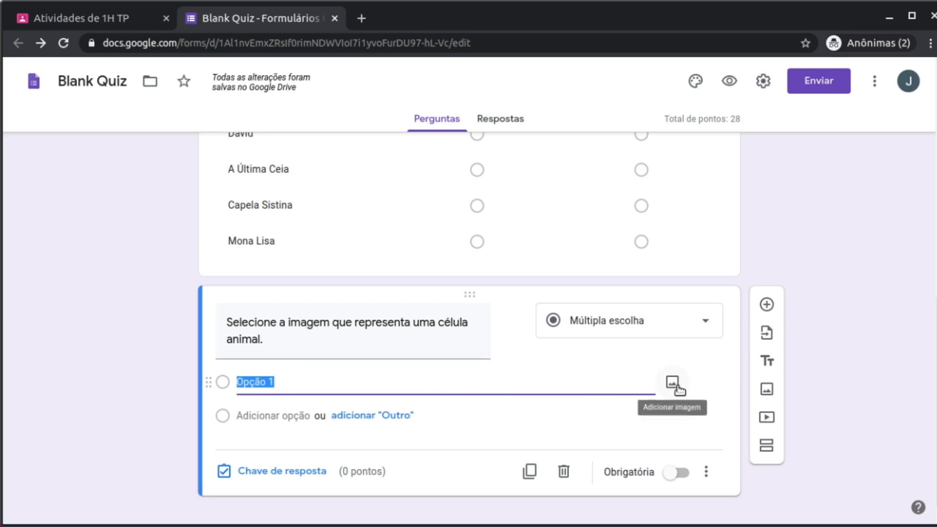
click(674, 383)
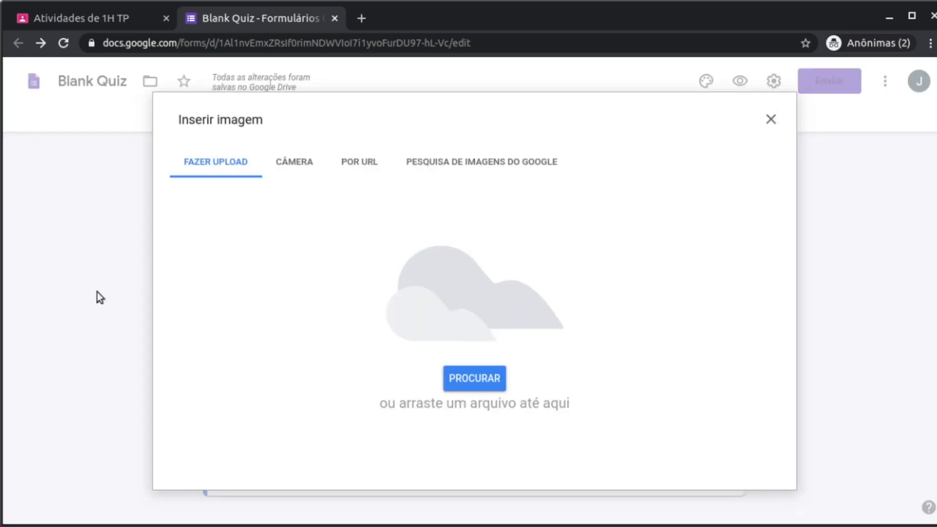
Search Google Images for "celula animal" and look through the pictures offered
click(473, 171)
click(424, 120)
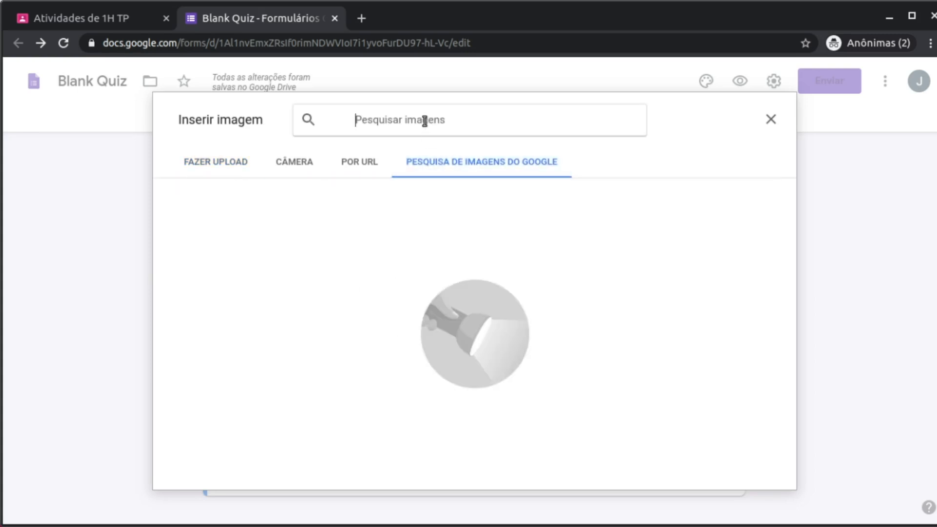
text(celula animal)
key(Return)
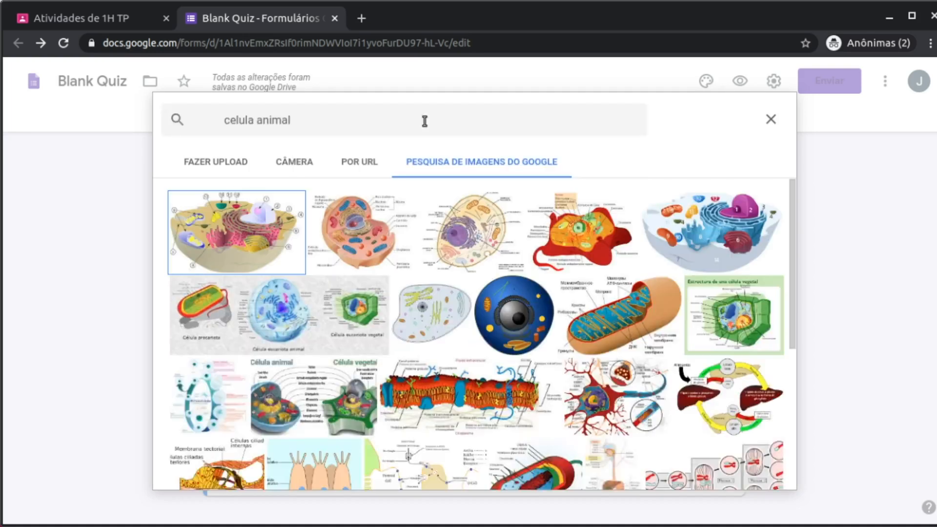
scroll(461, 298, down, 3)
scroll(458, 319, up, 3)
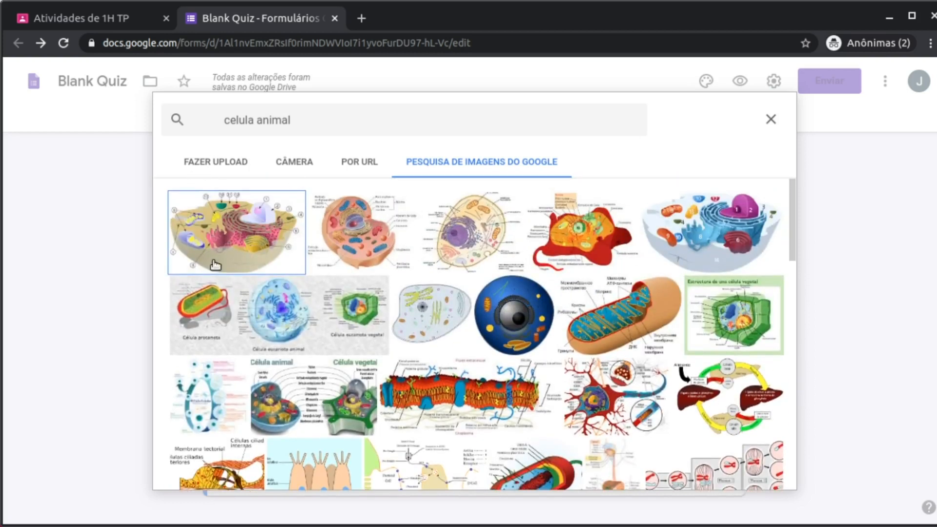
Upload the blue animal cell picture to the first option, and add a second option with the uploaded green plant cell picture
click(225, 164)
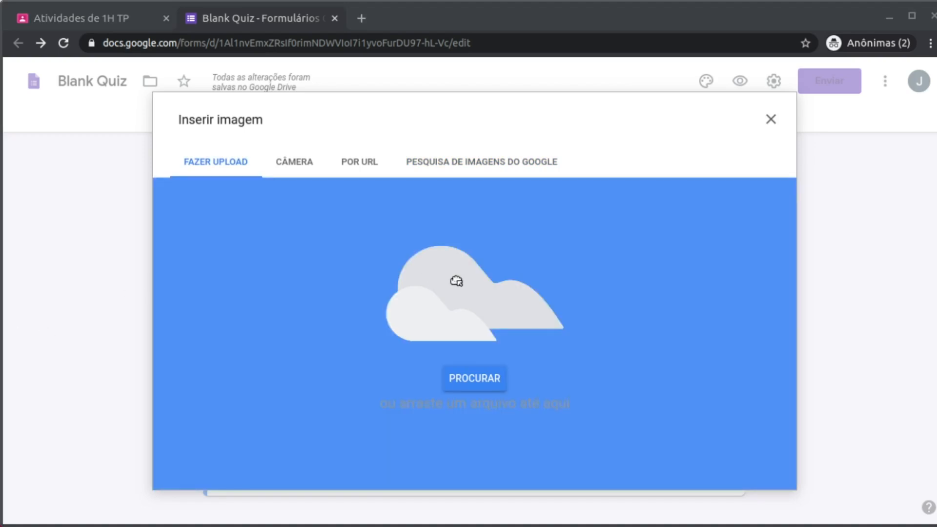
drag(456, 278, 466, 346)
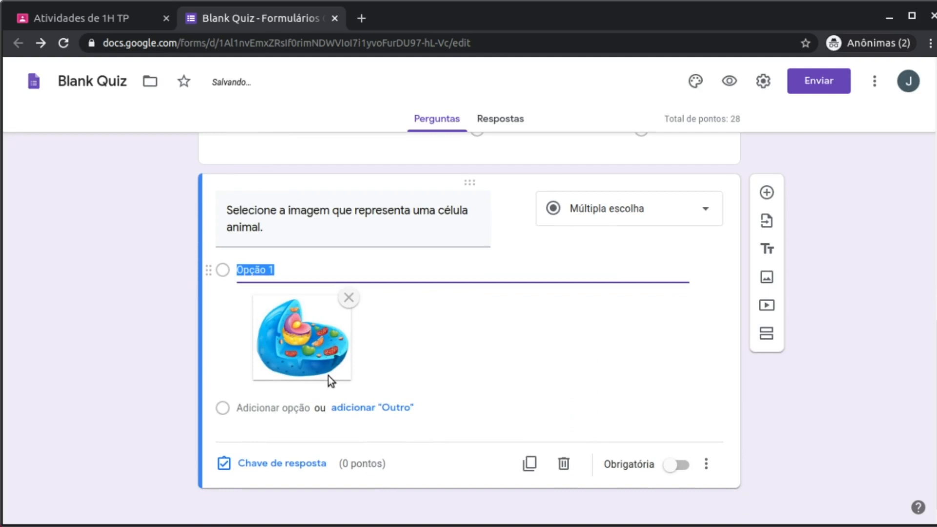
click(247, 410)
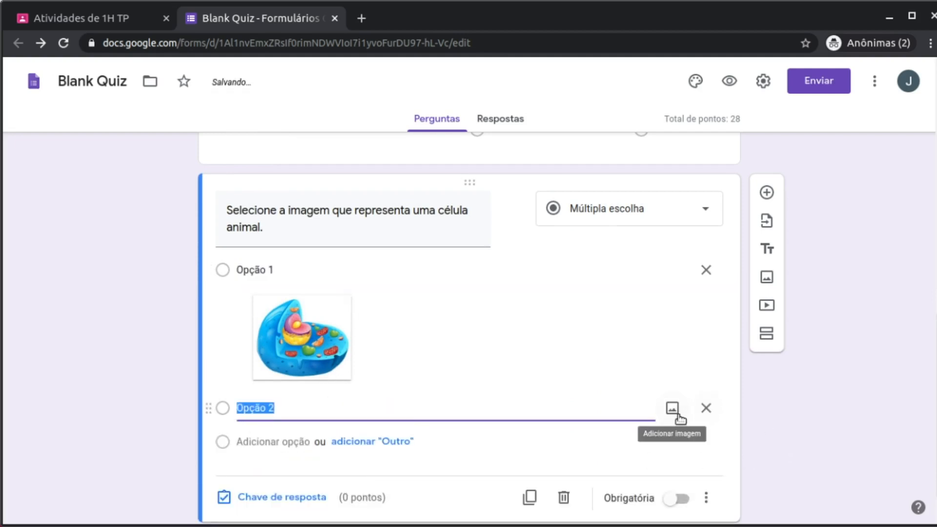
click(672, 409)
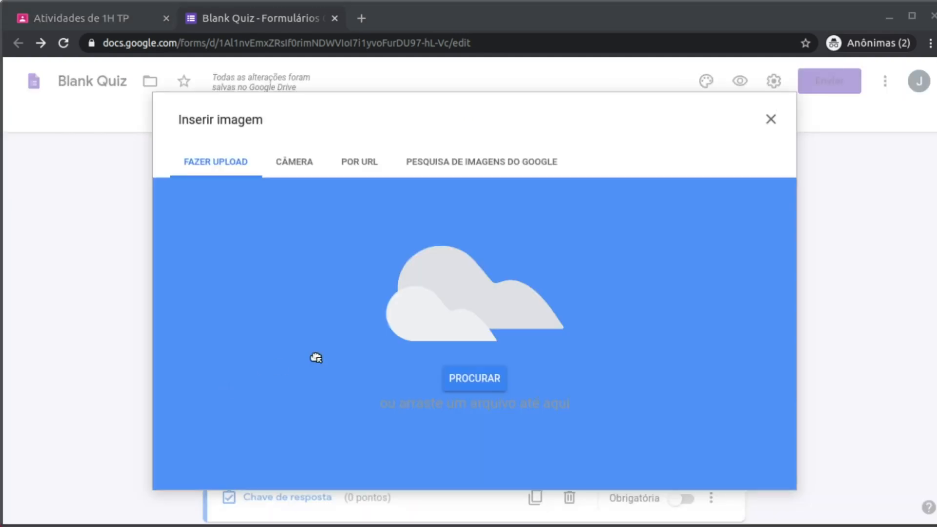
drag(314, 356, 406, 336)
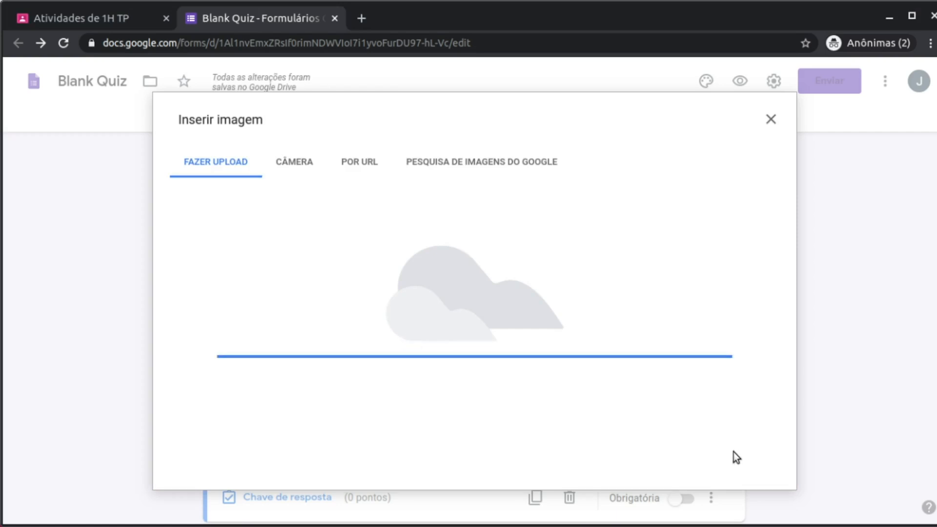
scroll(754, 420, down, 1)
scroll(754, 421, up, 4)
scroll(565, 367, down, 2)
scroll(502, 383, down, 1)
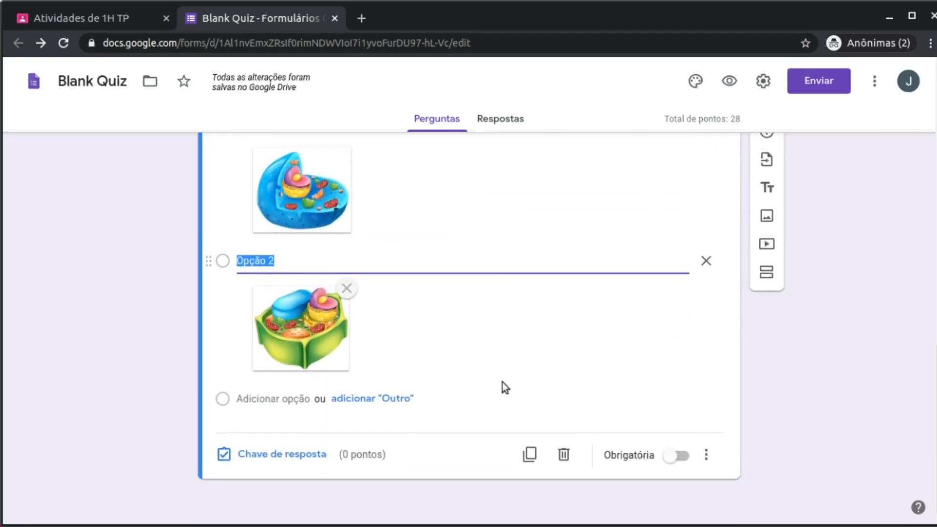
Mark the first option, the blue cell, as the correct answer and set the question's value to 10 points
click(269, 453)
scroll(488, 439, down, 3)
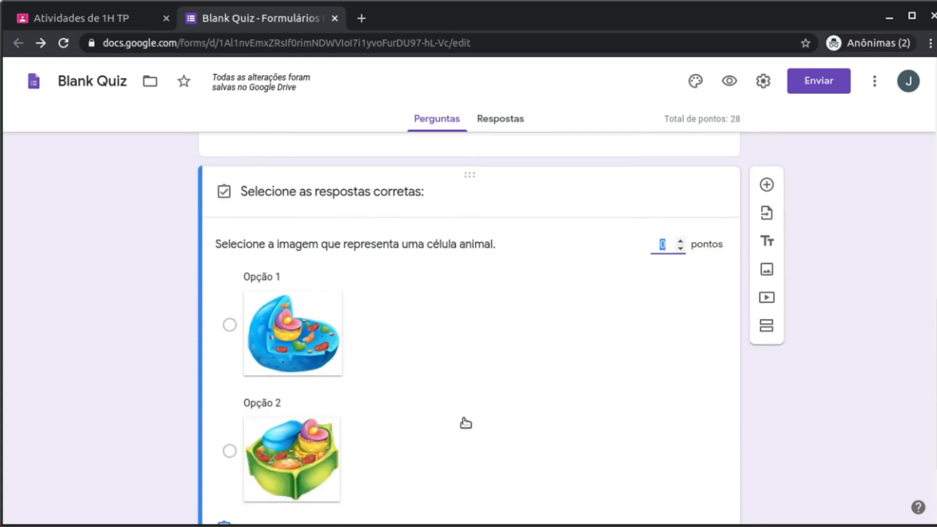
scroll(466, 423, down, 2)
click(308, 256)
click(663, 170)
text(10)
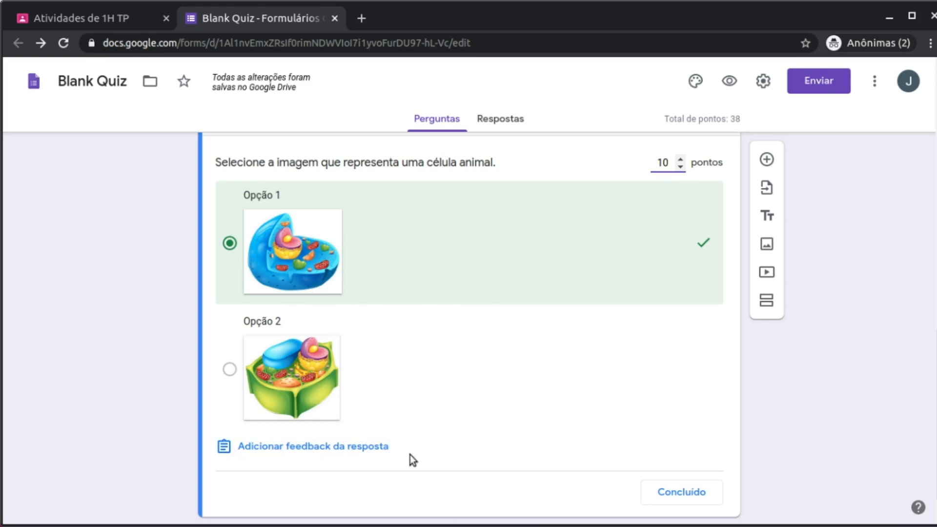
click(697, 497)
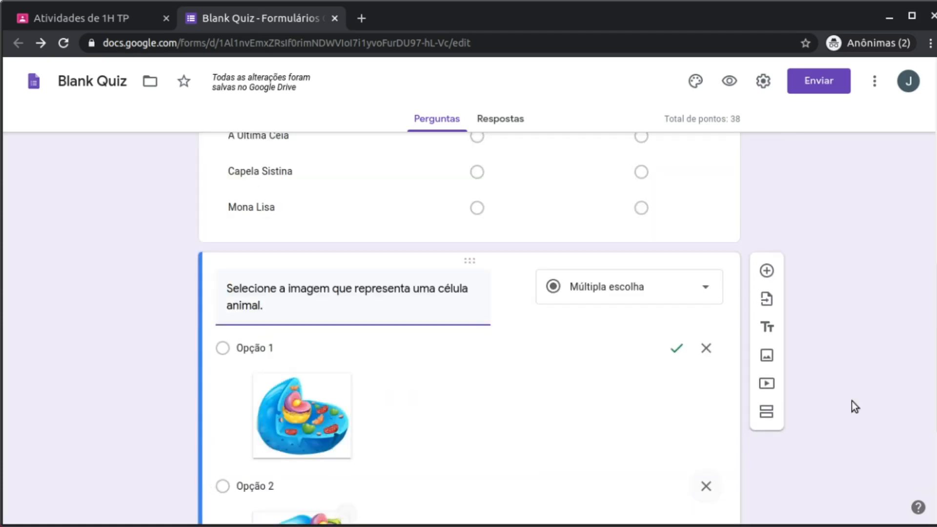
Review the quiz questions and make the animal cell question required
scroll(859, 389, up, 4)
scroll(859, 390, up, 7)
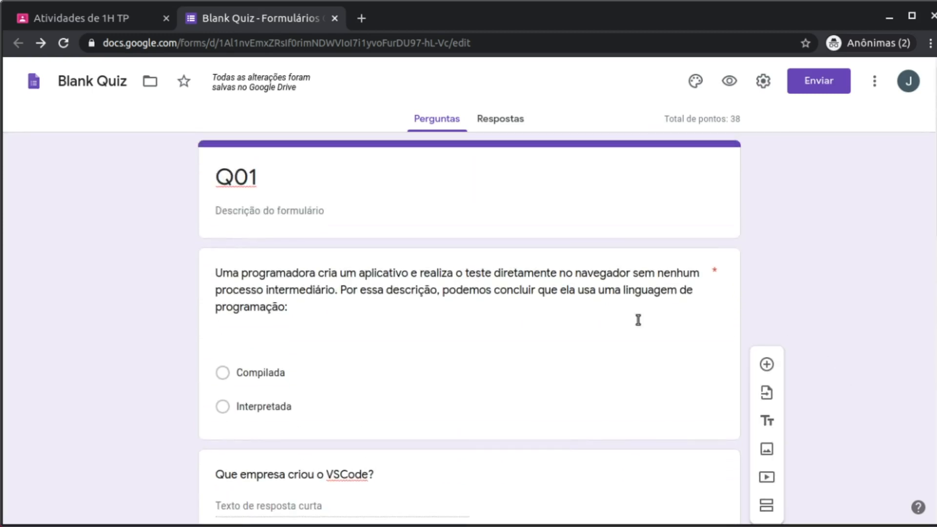
scroll(471, 339, down, 5)
scroll(462, 320, down, 12)
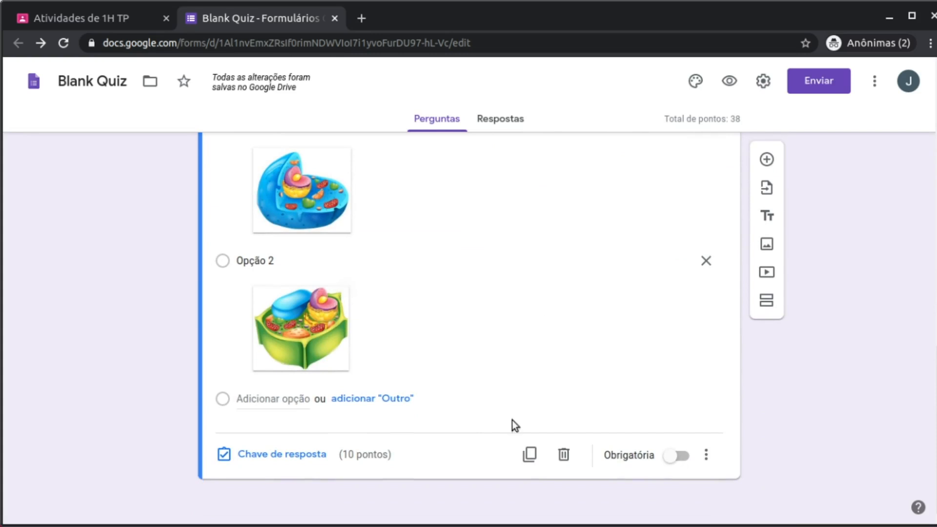
click(680, 455)
In the form's general settings, limit each participant to 1 response
scroll(848, 455, up, 15)
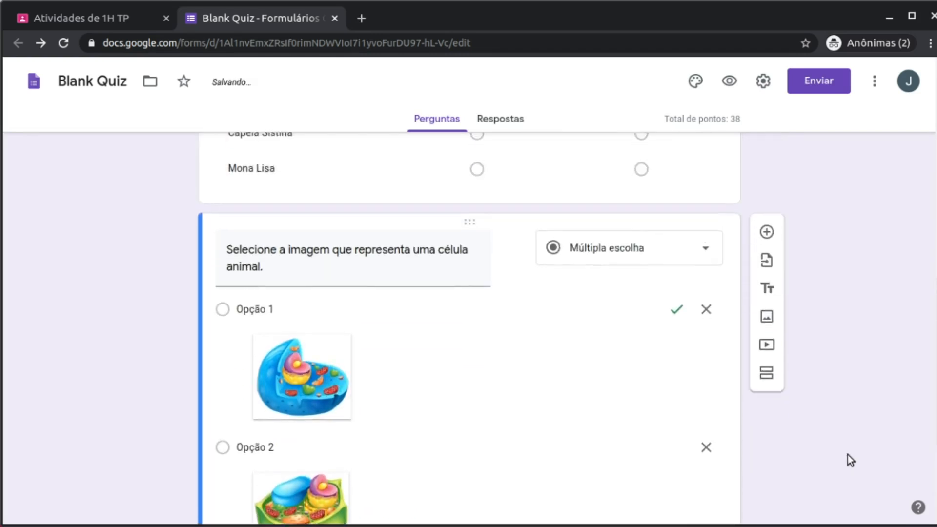
scroll(848, 455, up, 4)
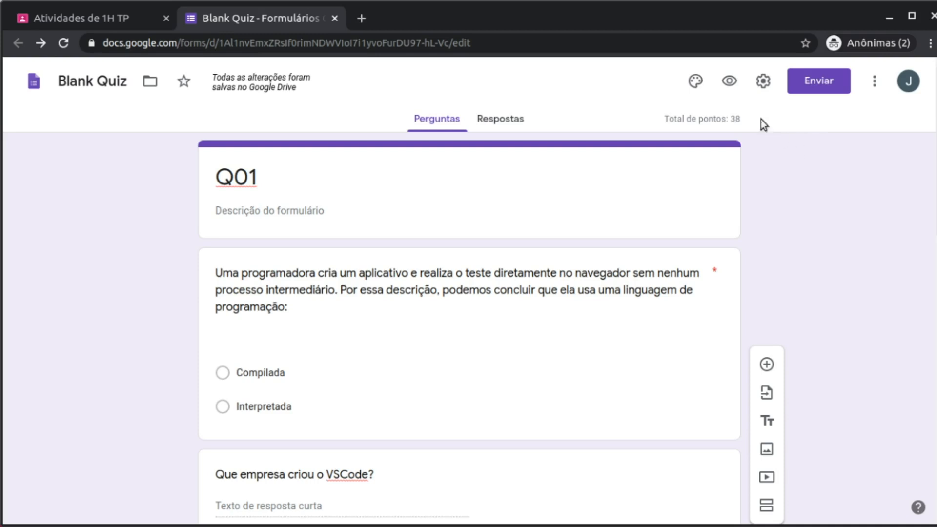
click(763, 81)
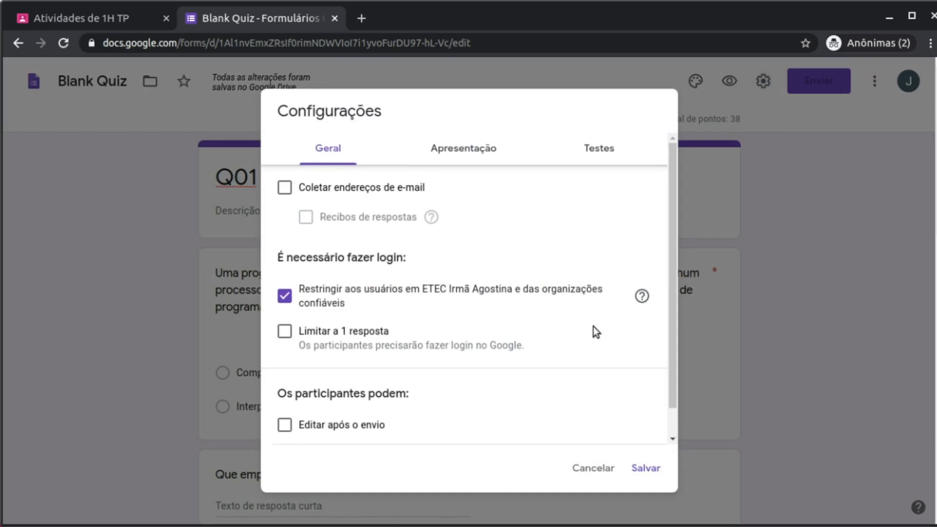
scroll(593, 328, down, 1)
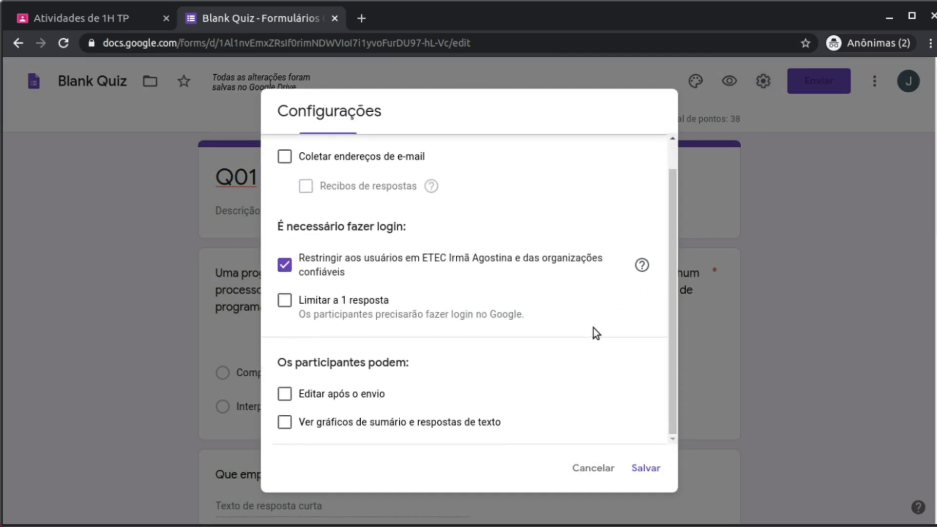
scroll(594, 328, up, 1)
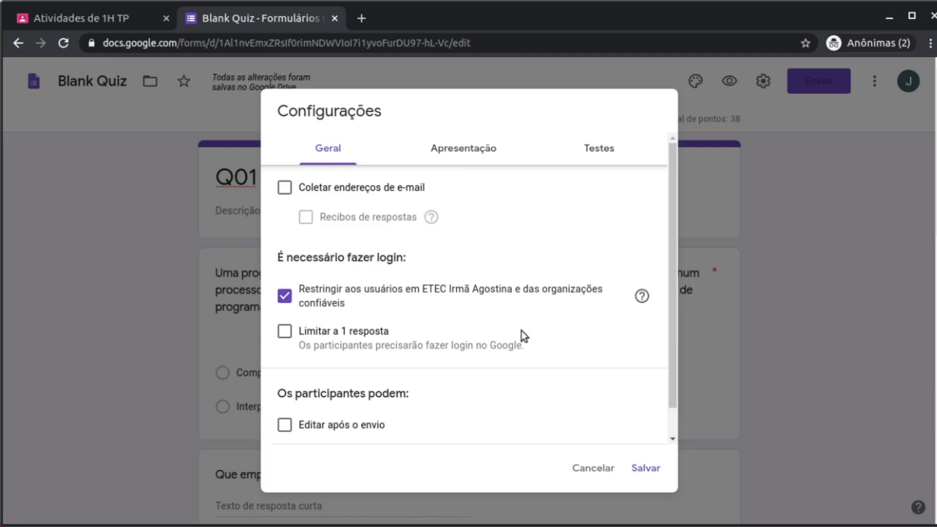
scroll(523, 333, down, 1)
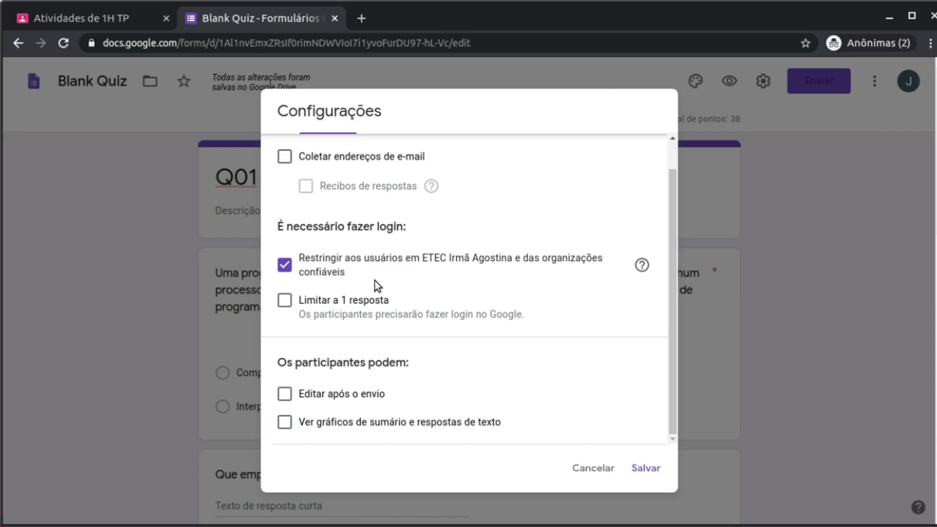
click(286, 301)
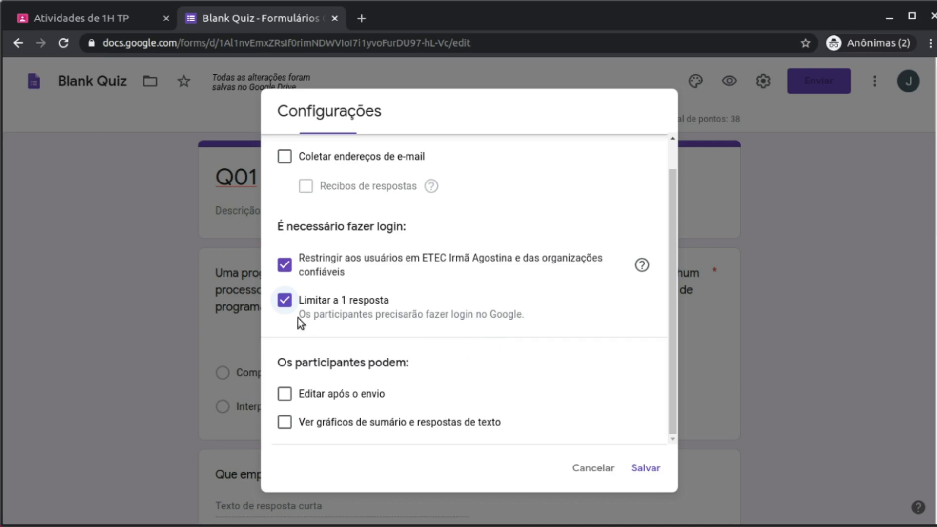
Remove the 1-response limit in the general settings and keep editing after submission disabled
click(286, 301)
click(341, 394)
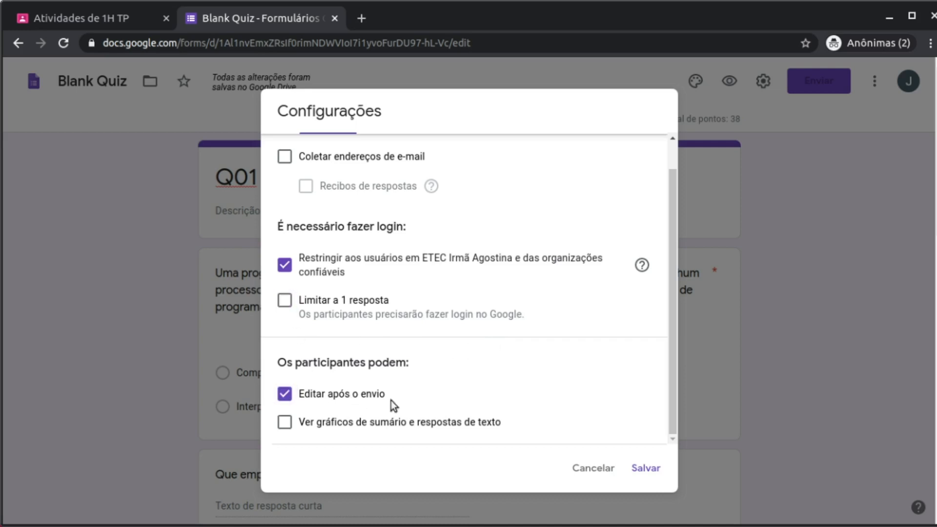
click(376, 400)
scroll(489, 284, up, 1)
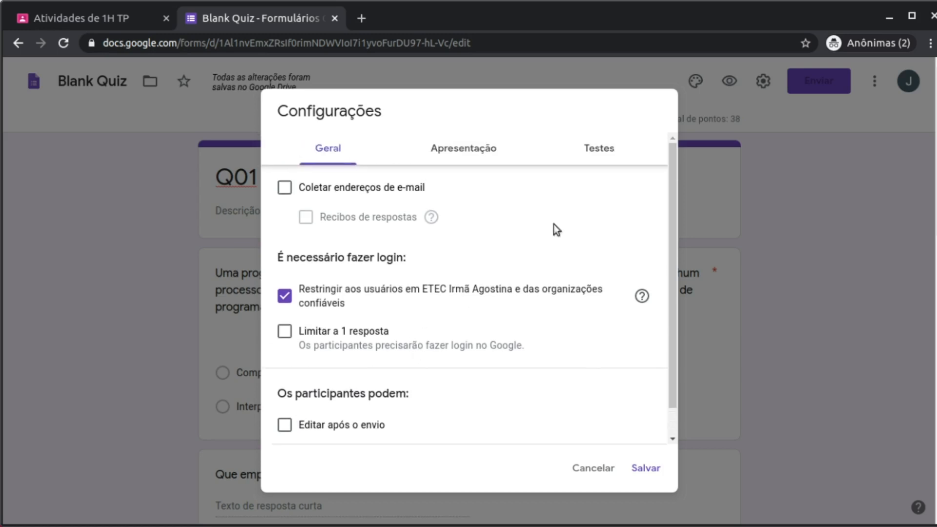
In the quiz settings, set grades to be released later after manual review, and save the settings
click(604, 152)
scroll(619, 295, down, 1)
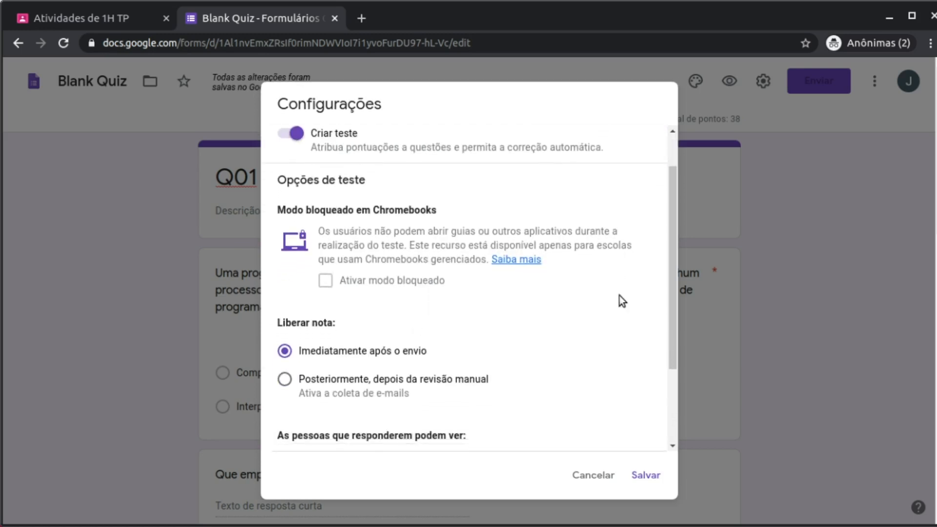
scroll(622, 301, down, 2)
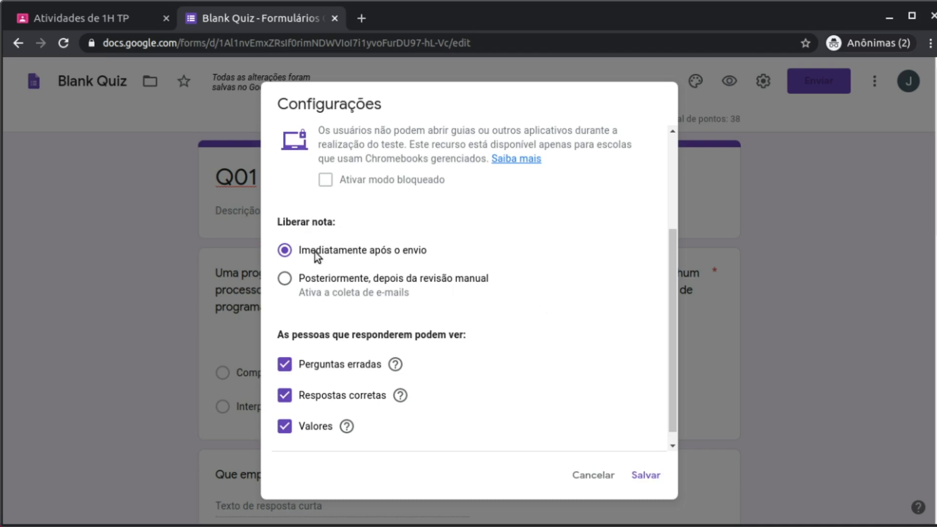
drag(315, 256, 424, 256)
click(460, 256)
click(285, 279)
scroll(558, 318, up, 2)
scroll(555, 324, down, 3)
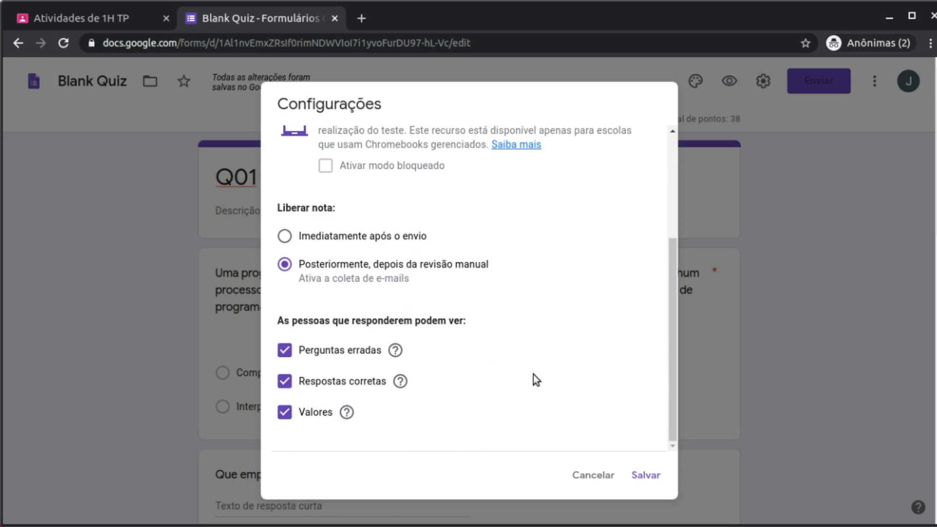
click(647, 476)
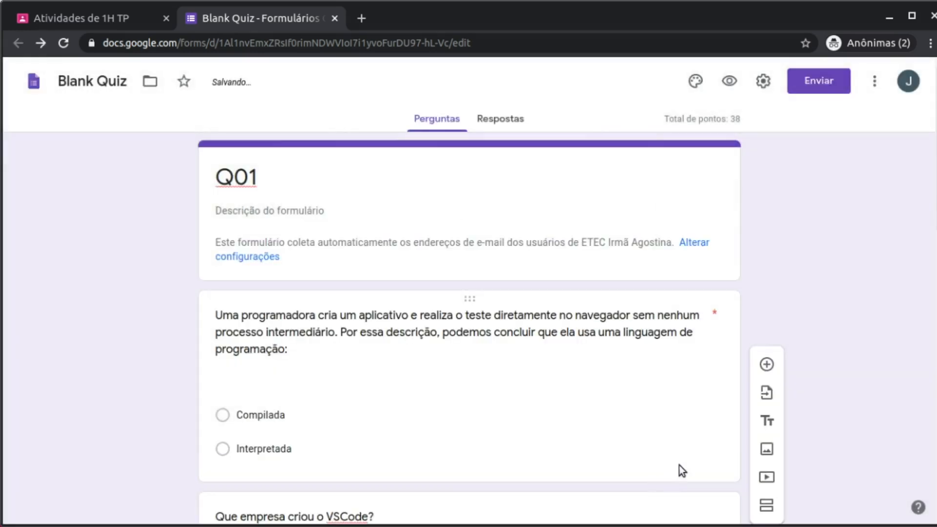
Look over the quiz questions, close the form, and publish the Questionário 01 - Lógica assignment to class 1H TP
scroll(462, 246, down, 3)
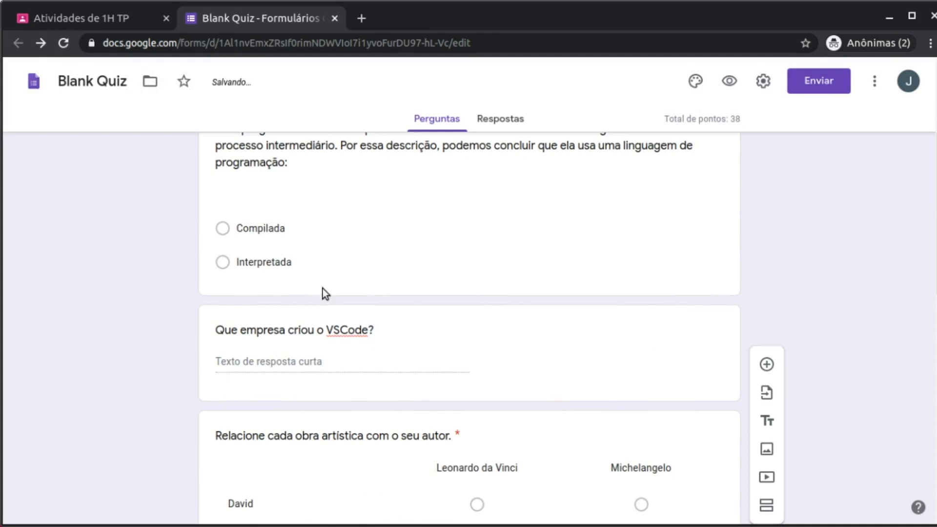
scroll(323, 289, down, 5)
scroll(770, 356, down, 2)
scroll(778, 298, up, 11)
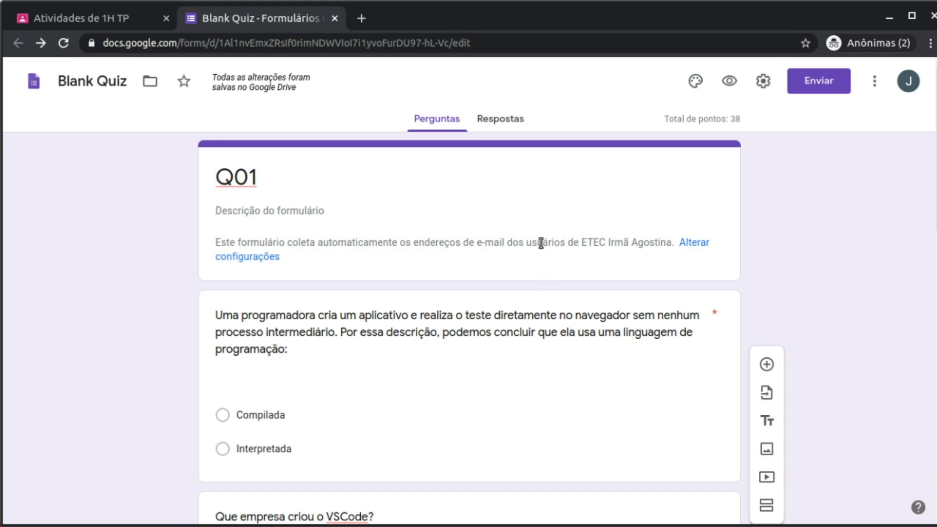
click(334, 18)
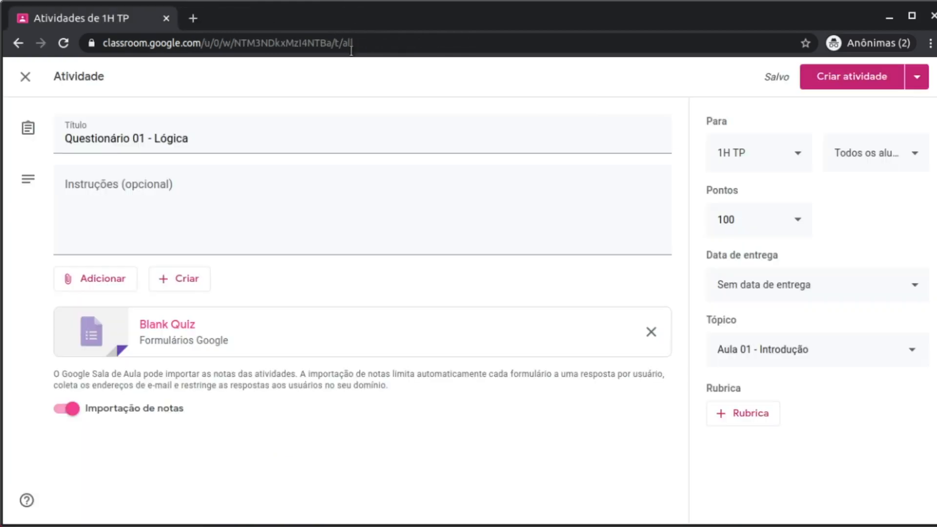
click(117, 138)
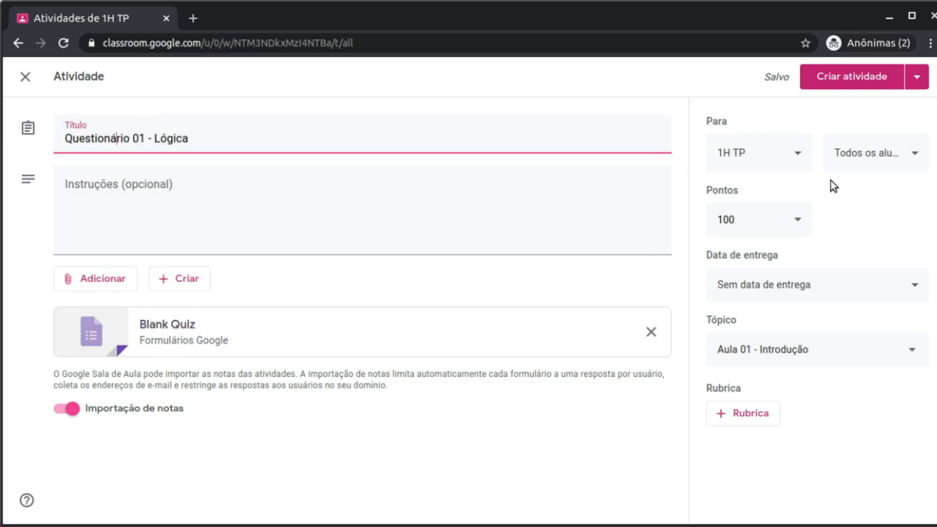
click(859, 78)
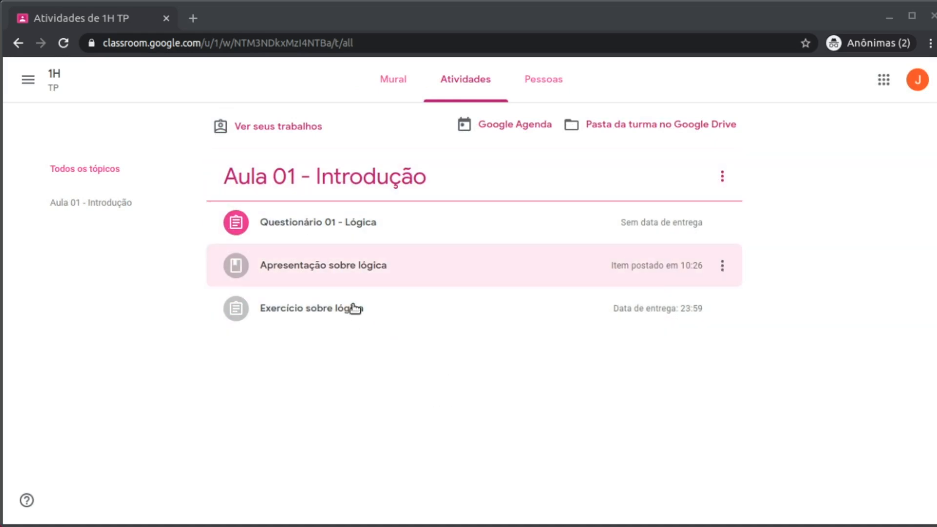
In the student's Classroom, expand Questionário 01 - Lógica and open its Q01 form
click(389, 285)
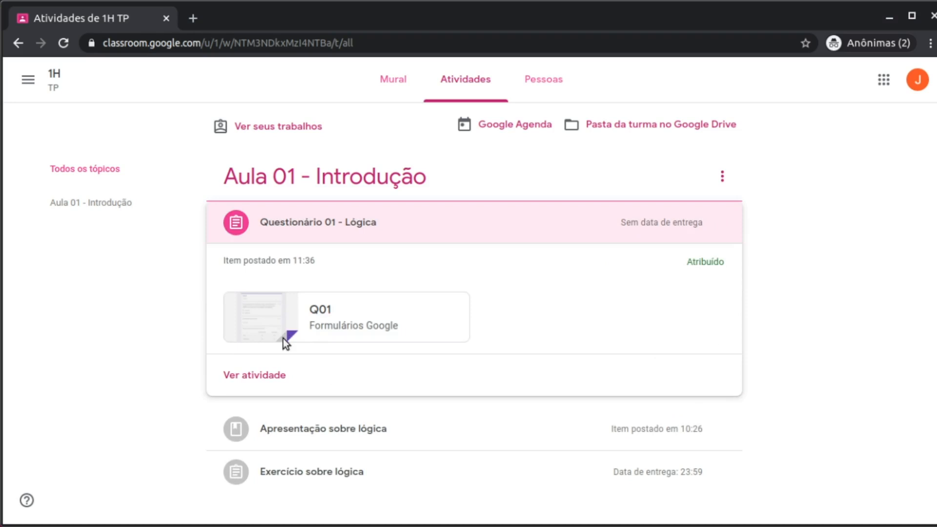
drag(331, 319, 347, 319)
click(359, 388)
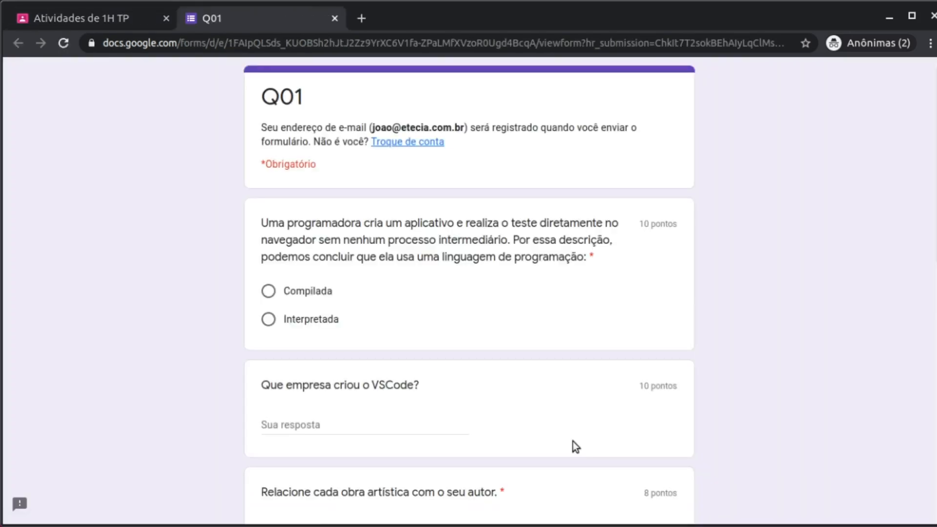
Answer the programming language question with Compilada and the VSCode question with "microsoft"
scroll(796, 297, down, 3)
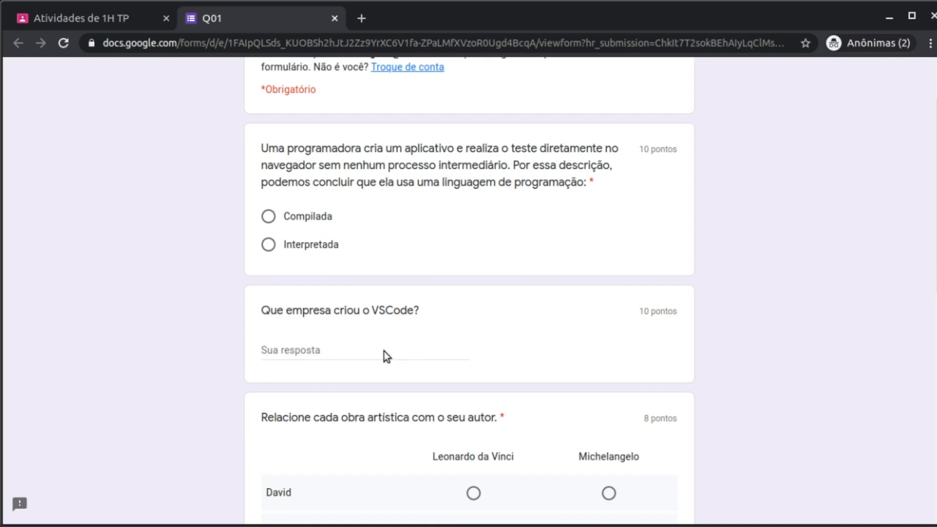
click(309, 217)
scroll(505, 279, down, 3)
key(Tab)
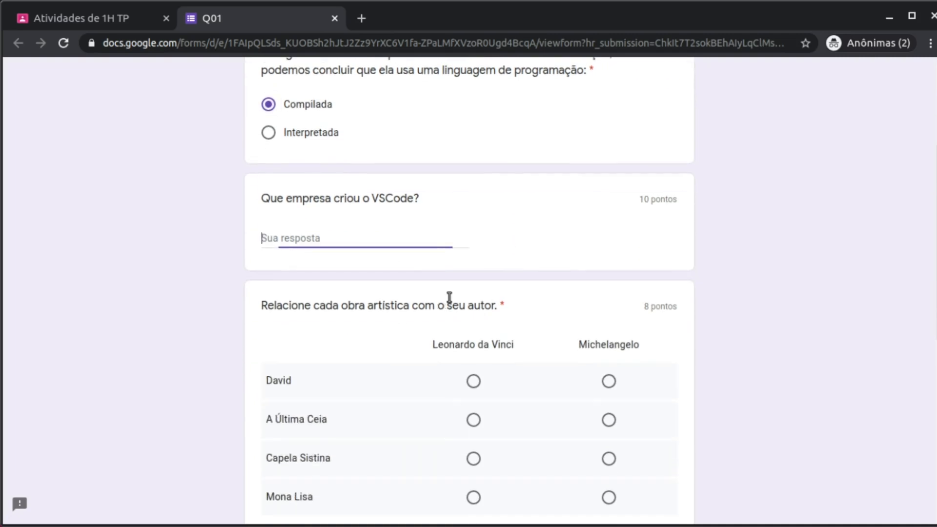
text(microsoft)
In the artwork grid, assign David, A Última Ceia and Capela Sistina to Leonardo da Vinci, and Mona Lisa to Michelangelo
scroll(581, 297, down, 3)
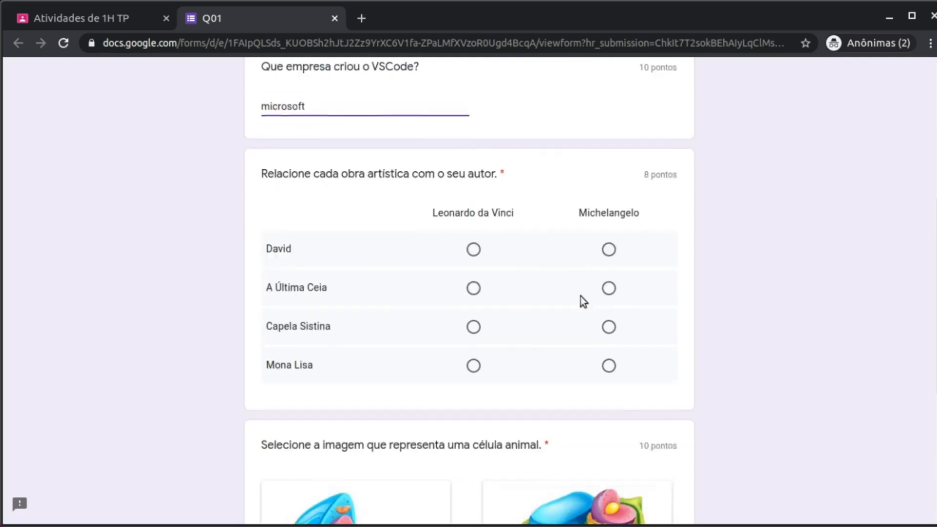
scroll(581, 297, down, 1)
click(507, 250)
click(507, 294)
key(space)
key(Tab)
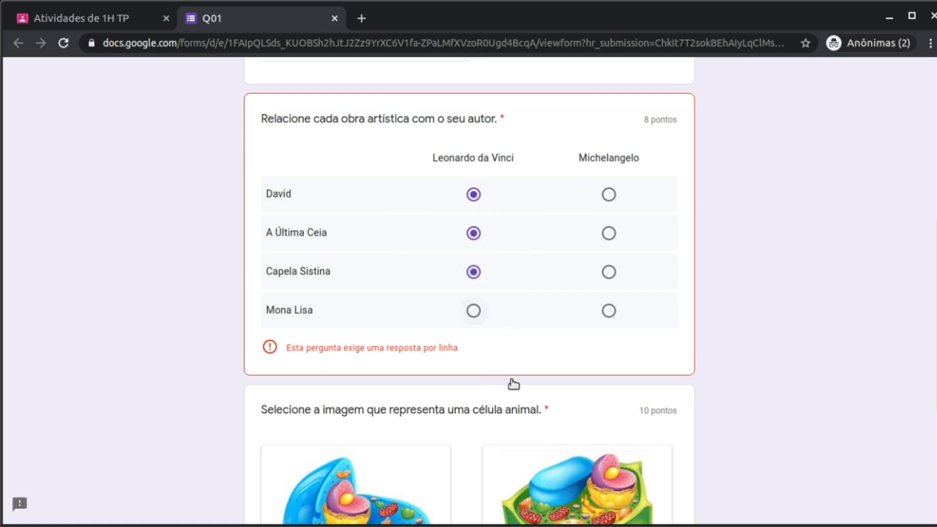
key(Tab)
key(space)
Choose Opção 1, the blue cell, for the animal cell question and submit the quiz
scroll(847, 347, down, 4)
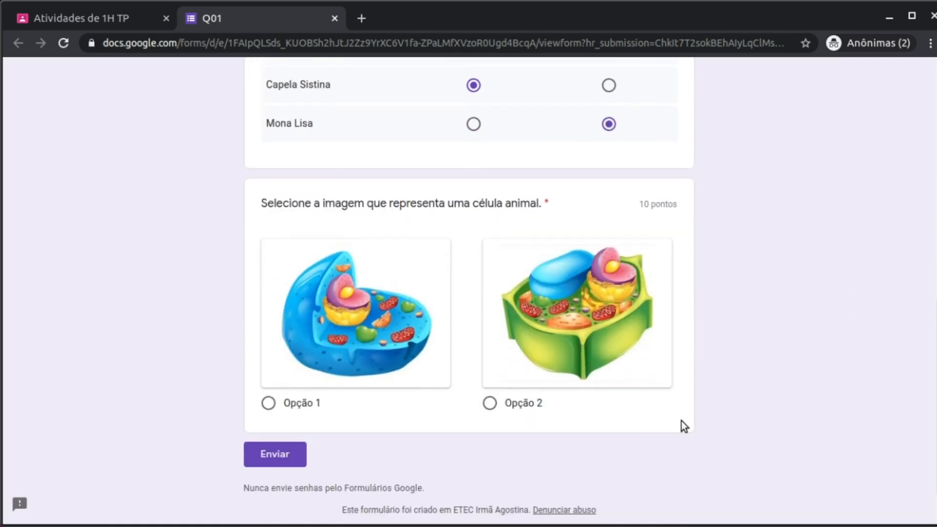
click(353, 355)
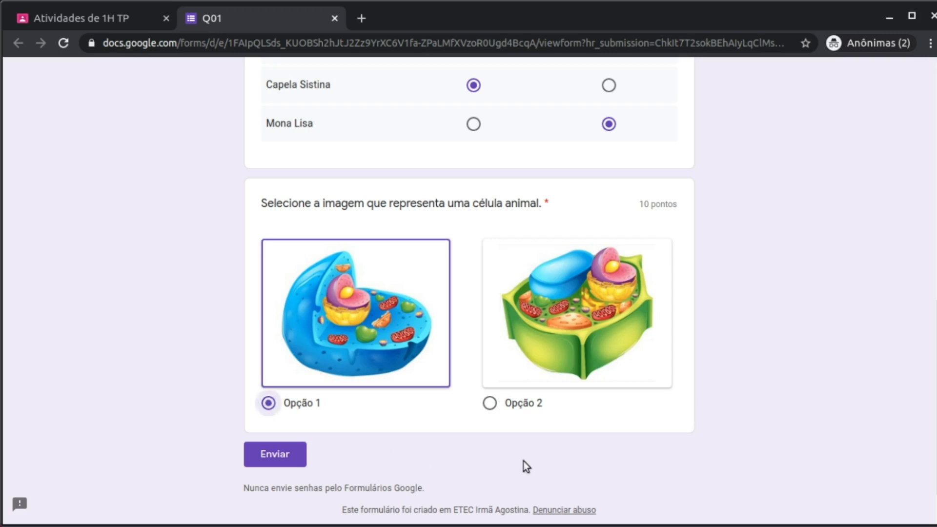
scroll(859, 433, down, 1)
click(275, 408)
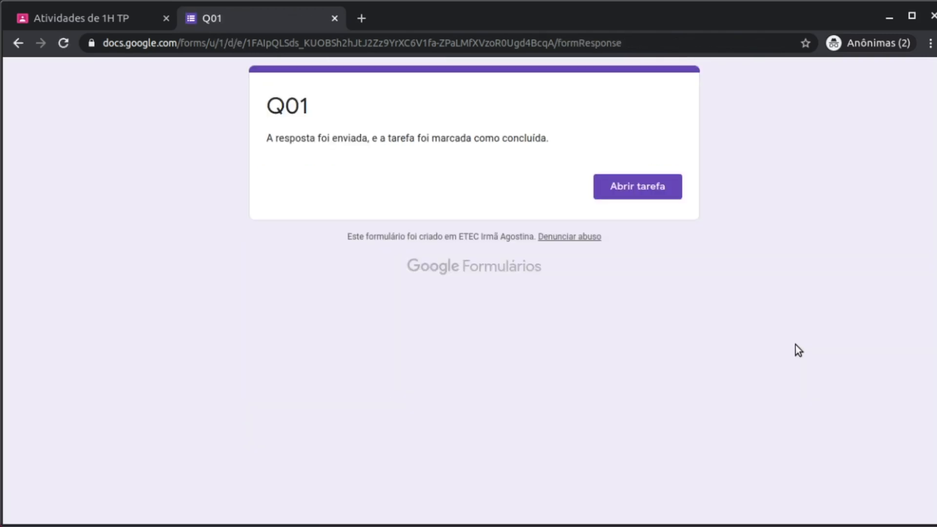
Read the submission confirmation, close the form, and check the status of Questionário 01 - Lógica in the student's class
drag(302, 201, 692, 182)
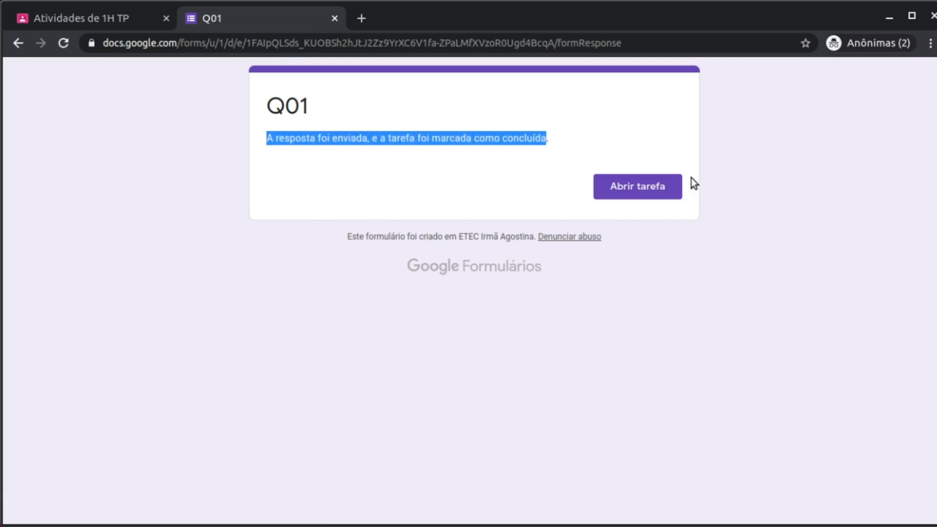
click(693, 183)
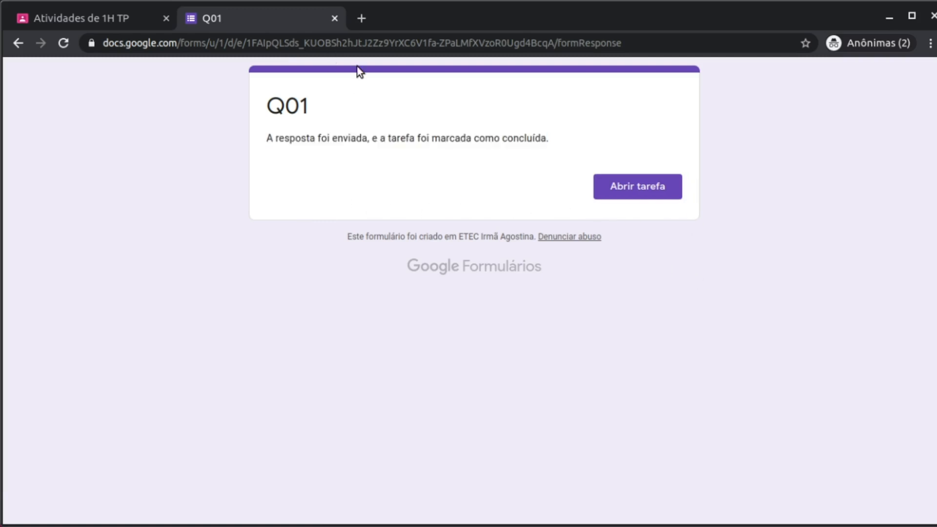
key(ctrl+w)
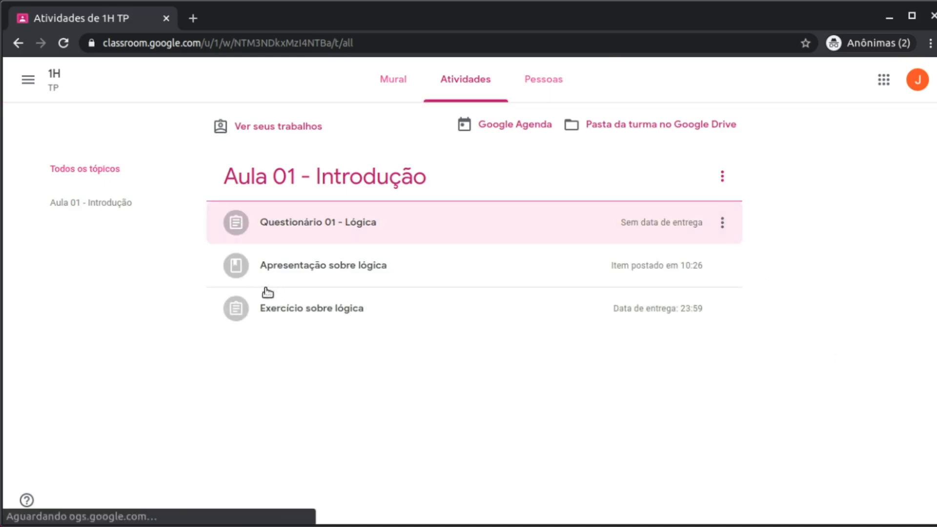
click(433, 224)
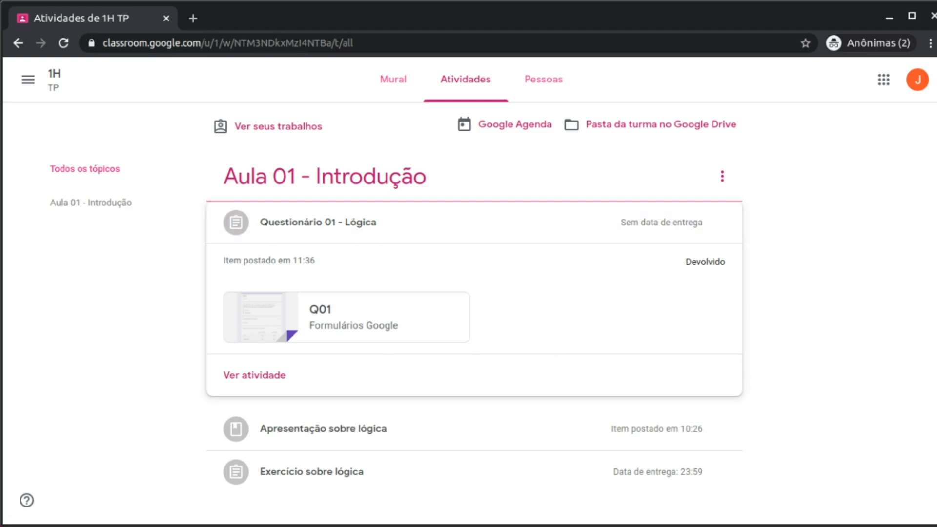
Switch to the teacher's Classroom window, open the submitted work for Questionário 01 - Lógica, and import its quiz grades
key(alt+Tab)
key(alt+Tab)
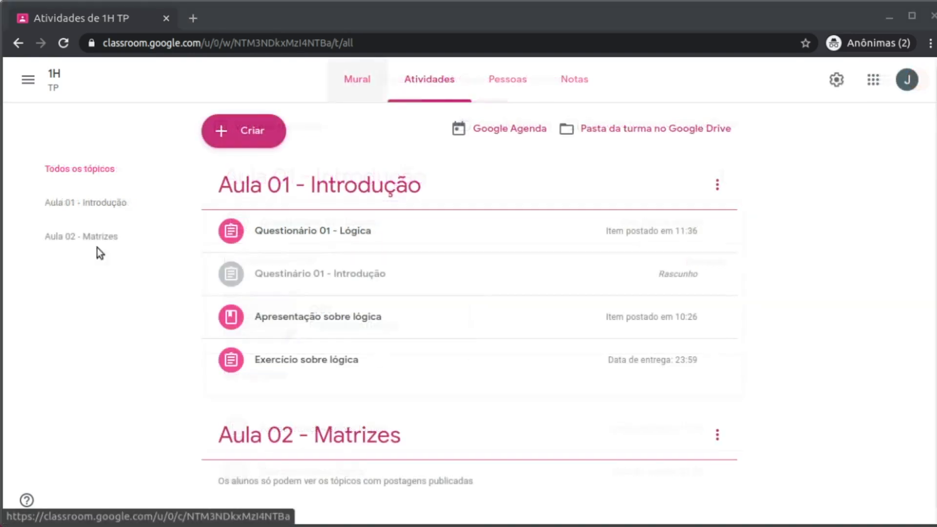
click(412, 14)
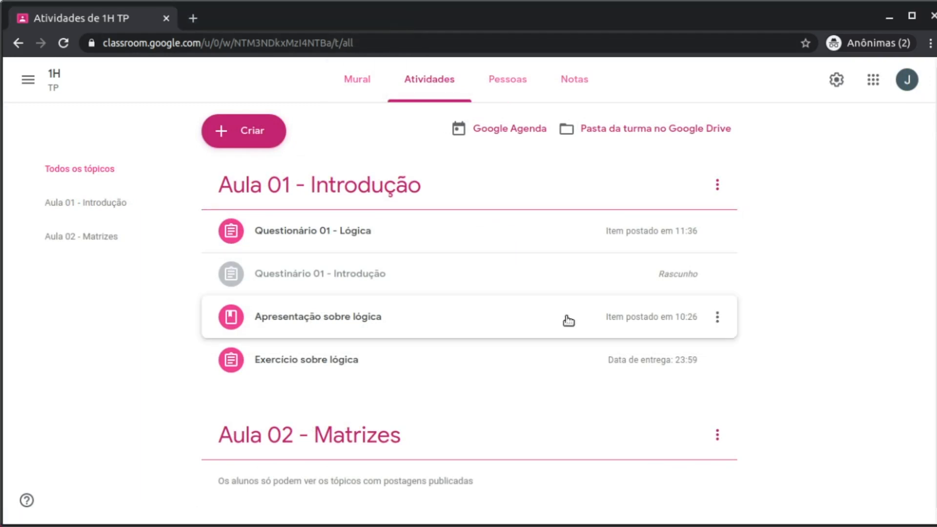
click(345, 236)
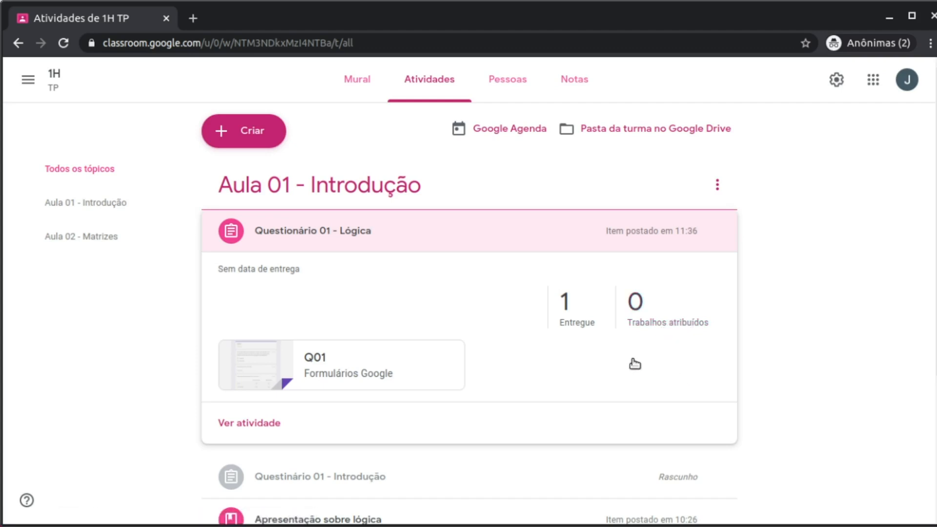
click(576, 328)
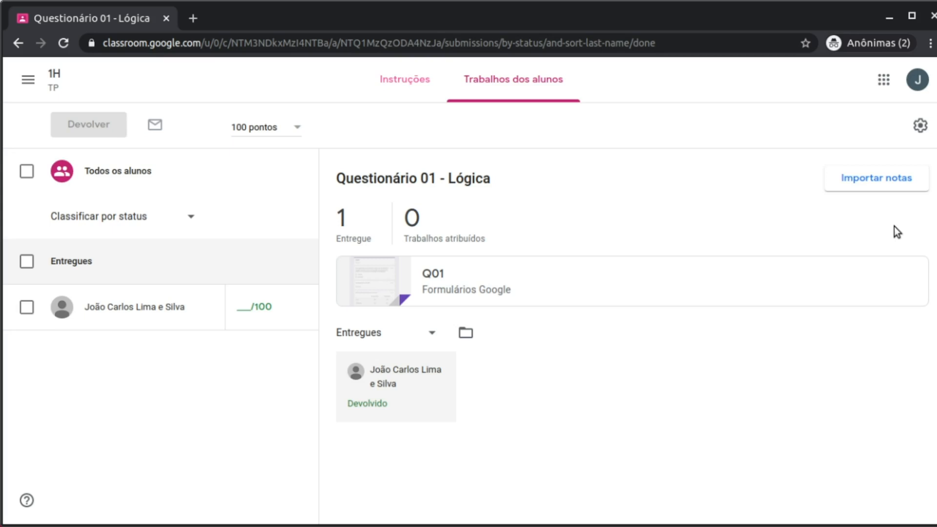
click(892, 182)
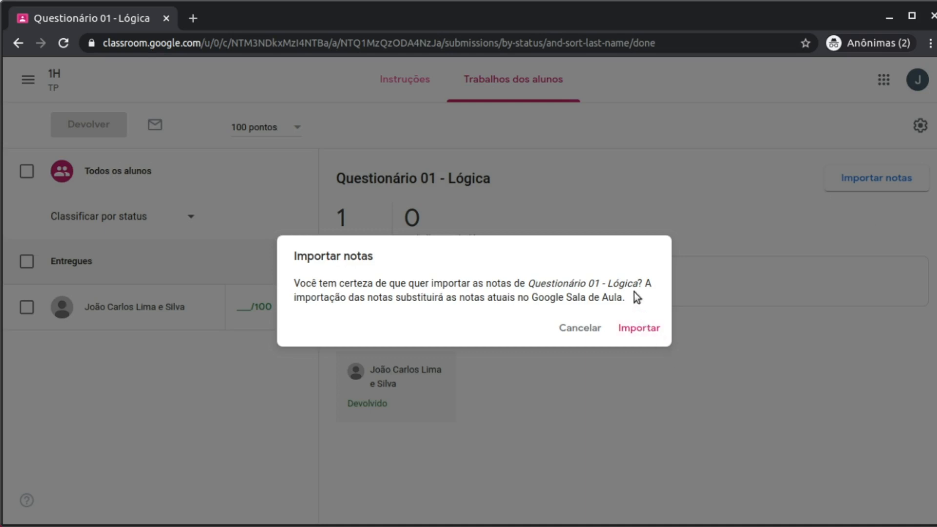
click(650, 334)
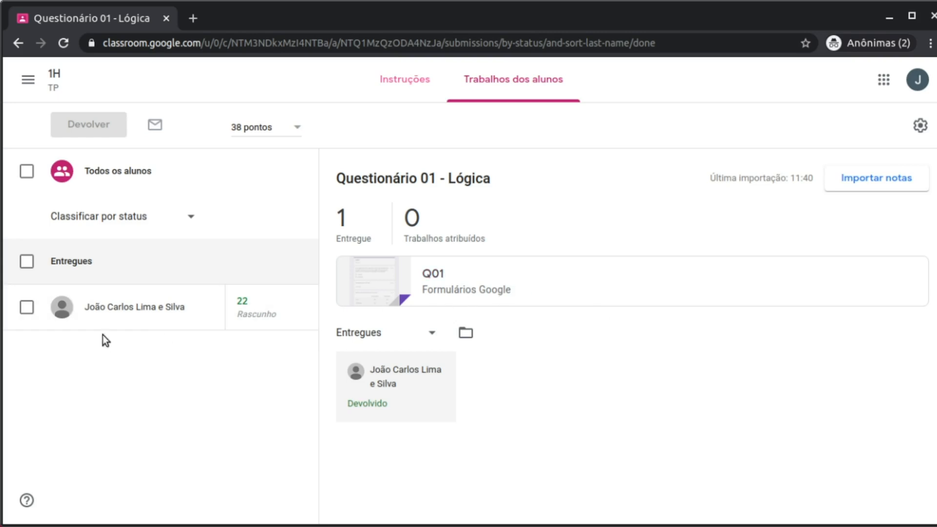
Select the student's submission and return the graded work
click(27, 307)
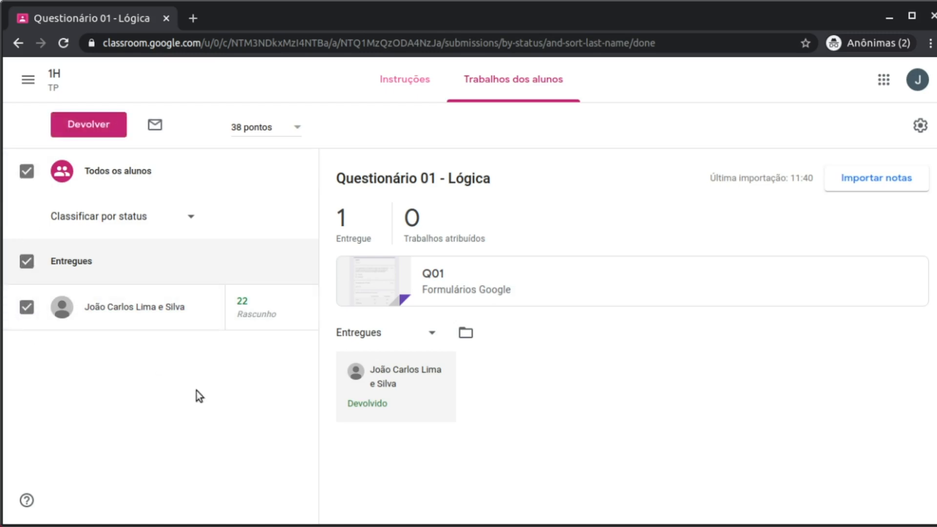
click(109, 130)
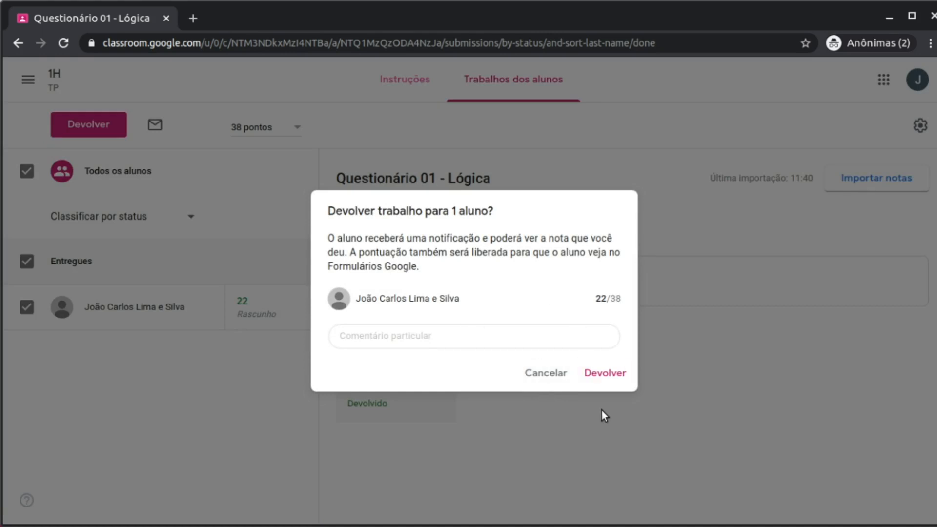
double_click(598, 300)
click(623, 378)
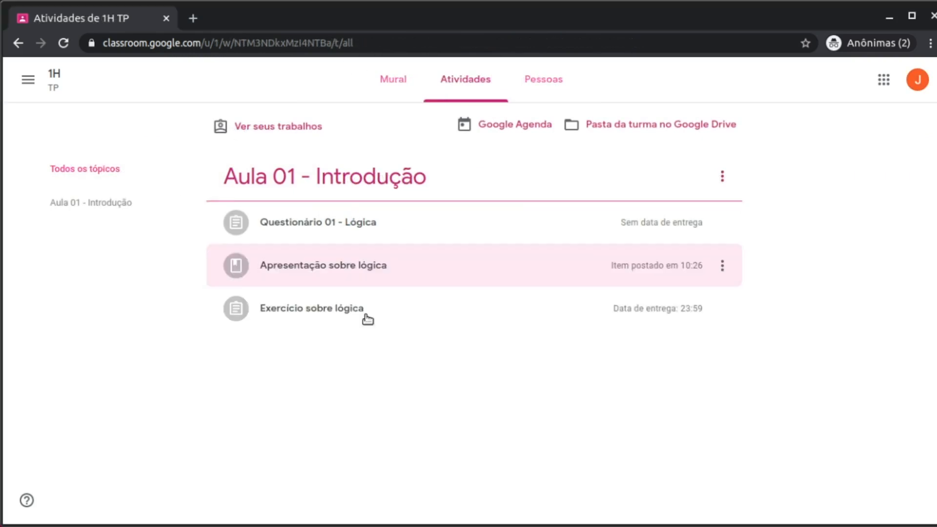
In the student's Classroom, open the details of Questionário 01 - Lógica to check the returned grade
click(374, 289)
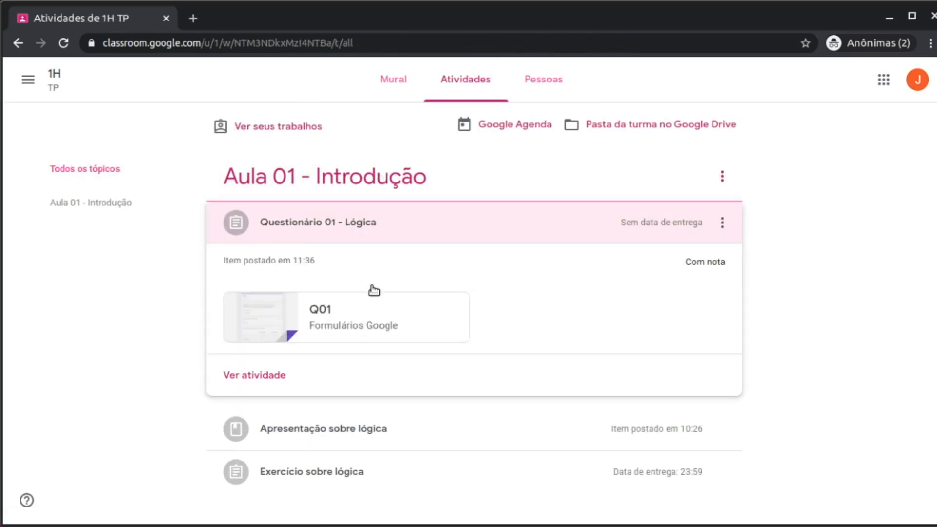
drag(690, 326, 757, 327)
click(751, 325)
click(757, 328)
click(255, 375)
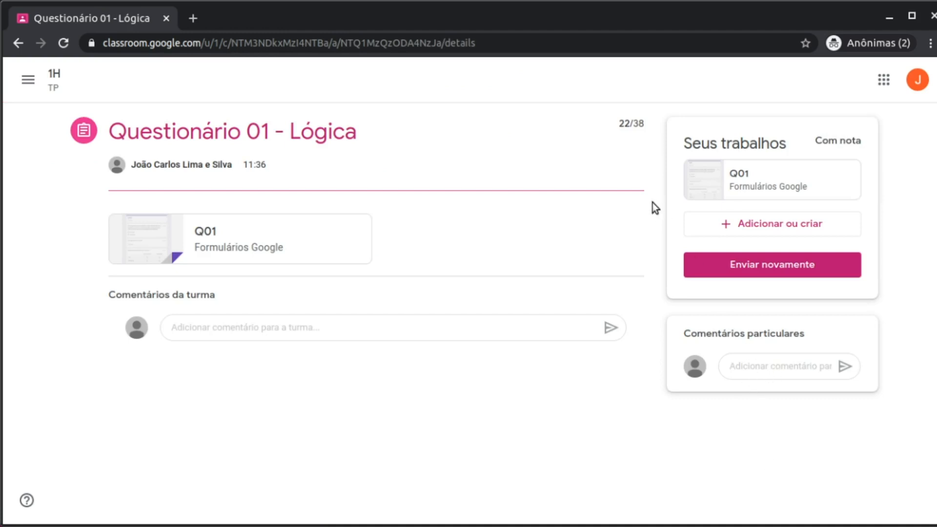
Open the student's graded Q01 form and review the correct answer and feedback for the programming language question
mouse_move(648, 177)
mouse_down()
mouse_move(664, 183)
mouse_move(663, 247)
mouse_move(669, 195)
mouse_move(660, 183)
mouse_up()
click(772, 230)
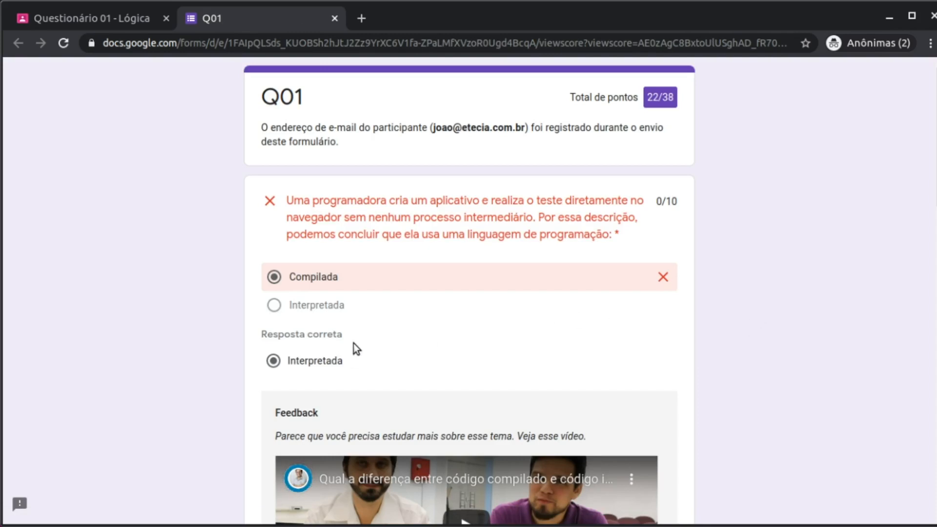
scroll(439, 359, down, 3)
drag(287, 287, 344, 286)
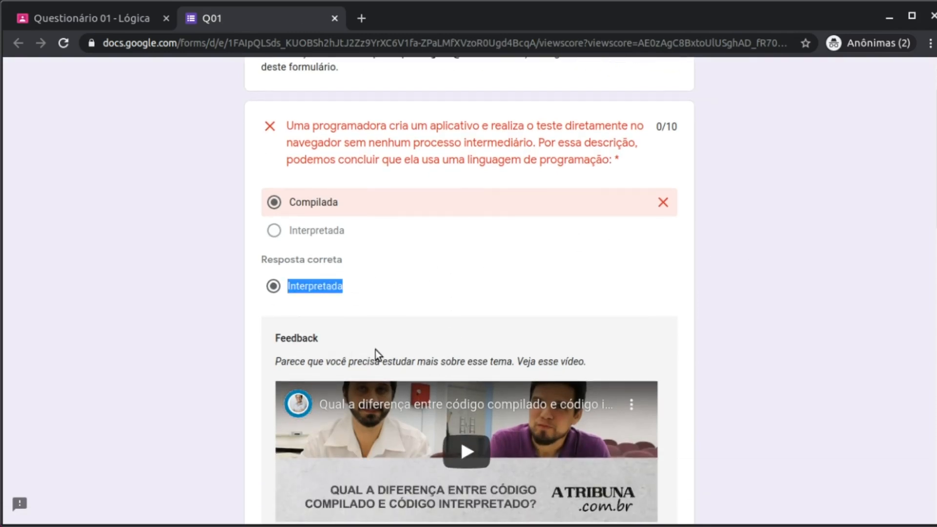
scroll(801, 316, down, 4)
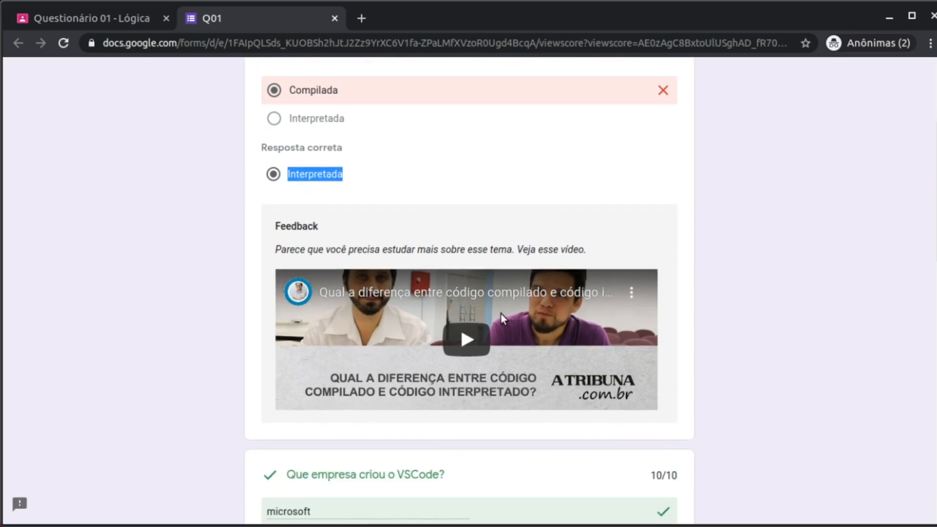
drag(478, 249, 536, 249)
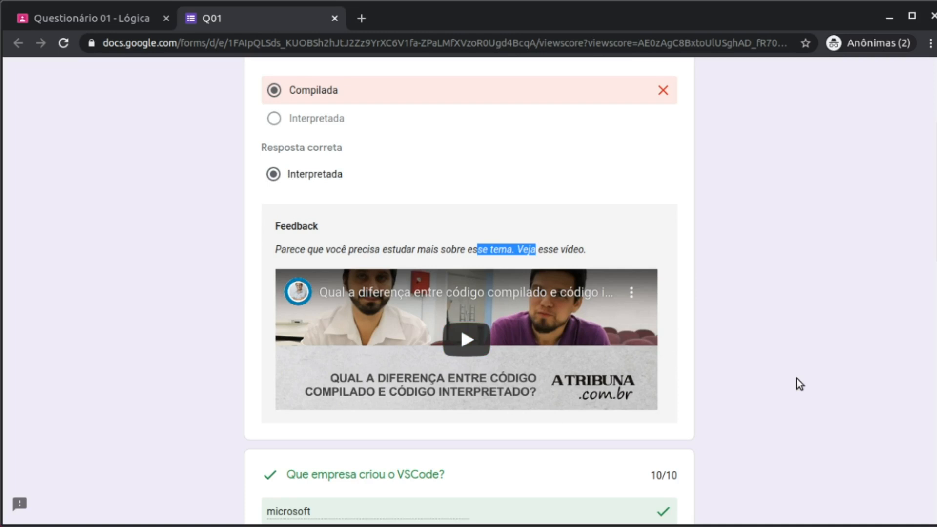
Review the grading of the remaining Q01 questions, from the VSCode company question through the artwork grid to the animal cell image
scroll(801, 383, down, 3)
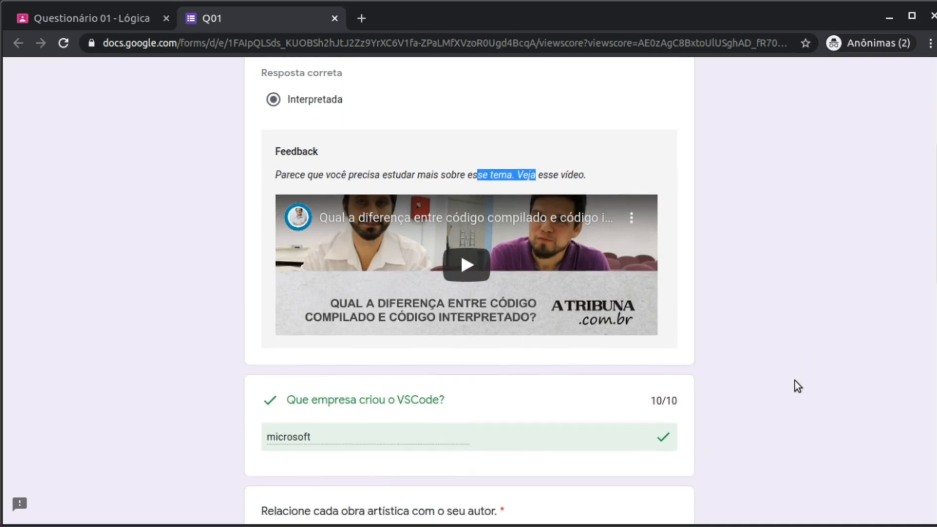
scroll(796, 382, down, 6)
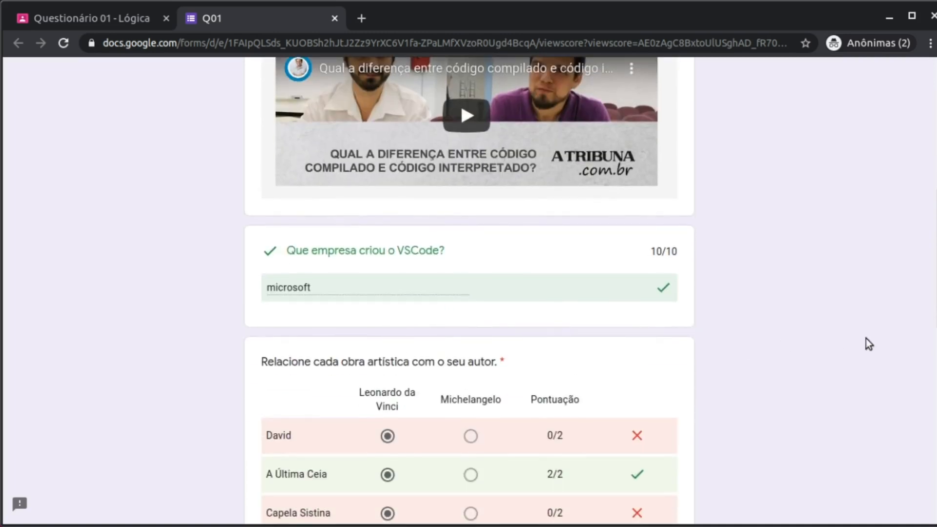
scroll(868, 343, down, 6)
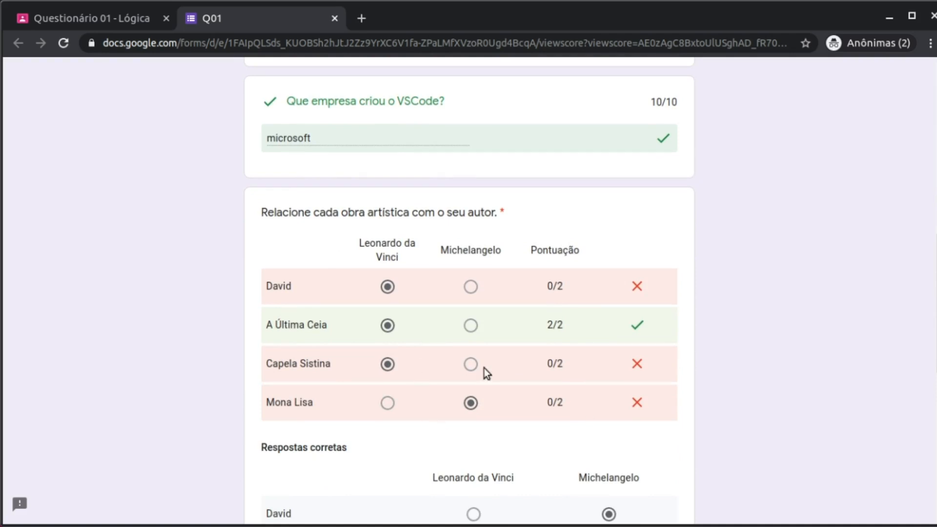
scroll(770, 423, down, 19)
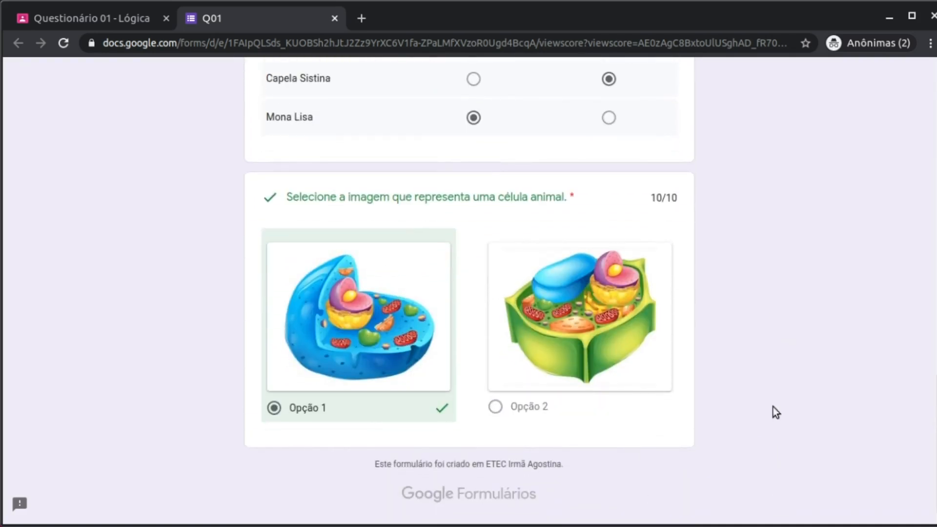
Return to the student's Classroom, go to the activities of class 1H, and open the student's overview of submitted work
click(92, 18)
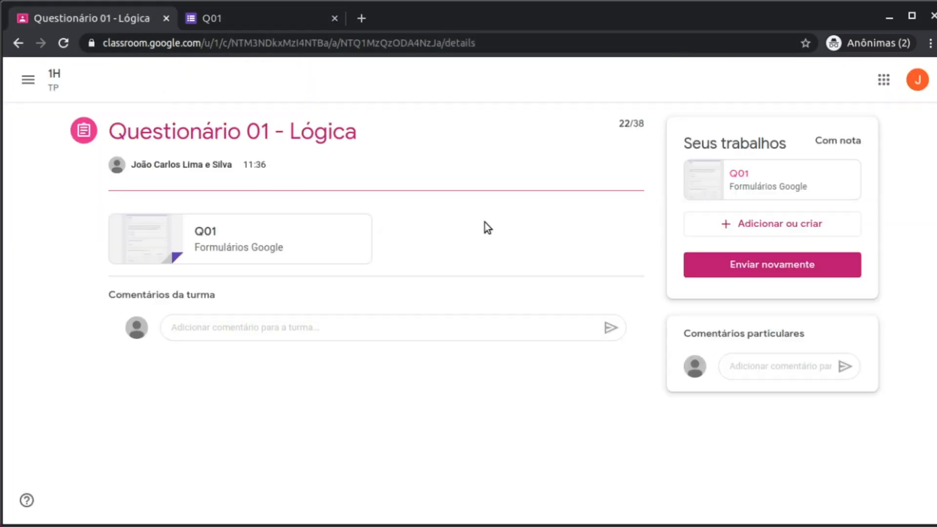
click(54, 78)
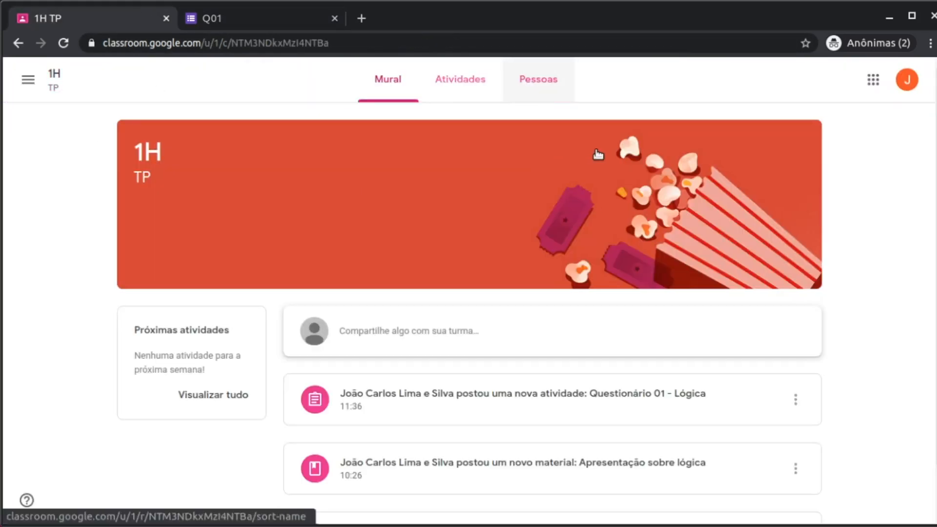
click(461, 79)
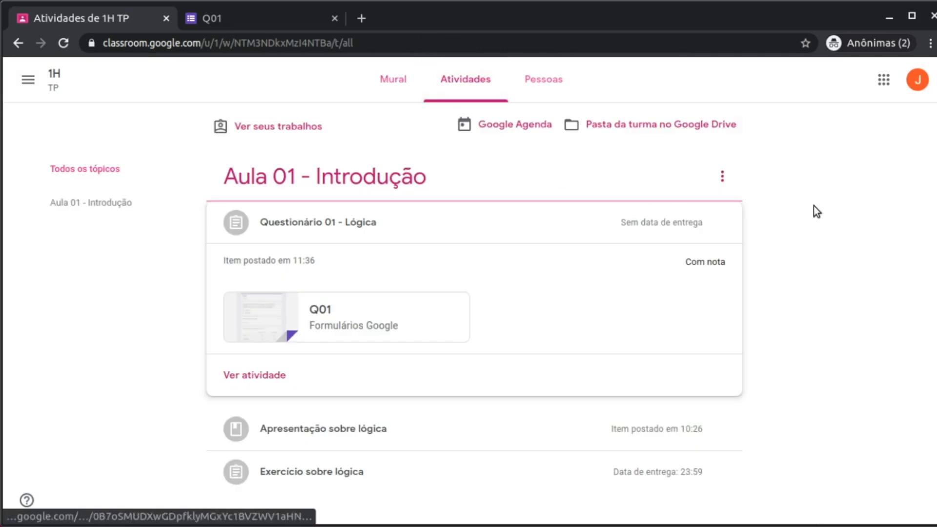
click(331, 190)
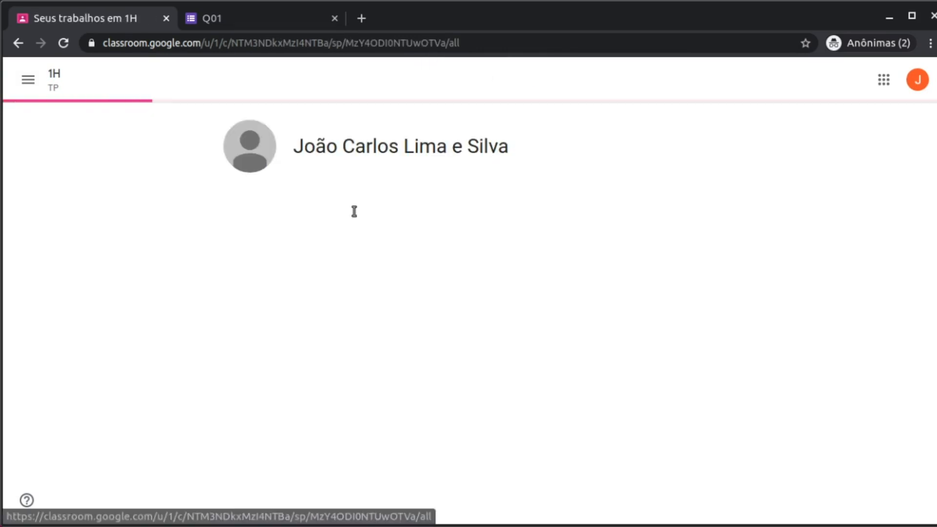